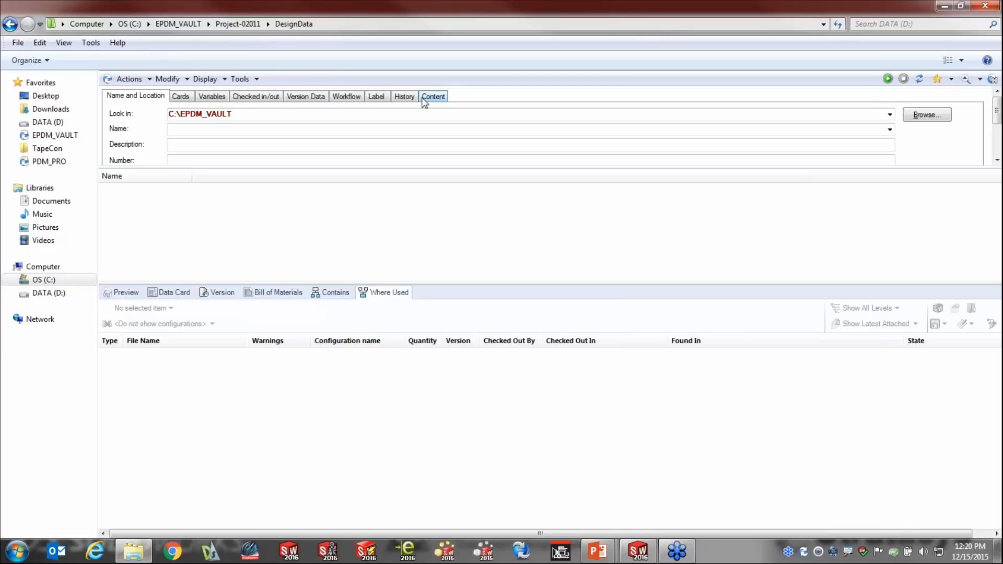
Search C:\EPDM_VAULT for files whose name matches "Indicator*".
{"action": "left_click", "coordinate": [273, 131]}
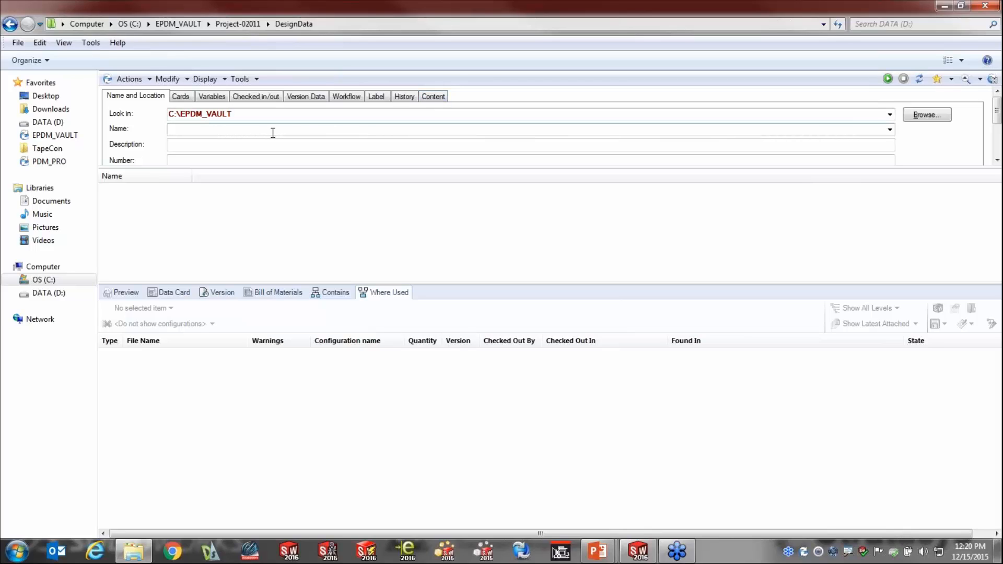
{"action": "type", "text": "Indicator*"}
{"action": "left_click", "coordinate": [888, 79]}
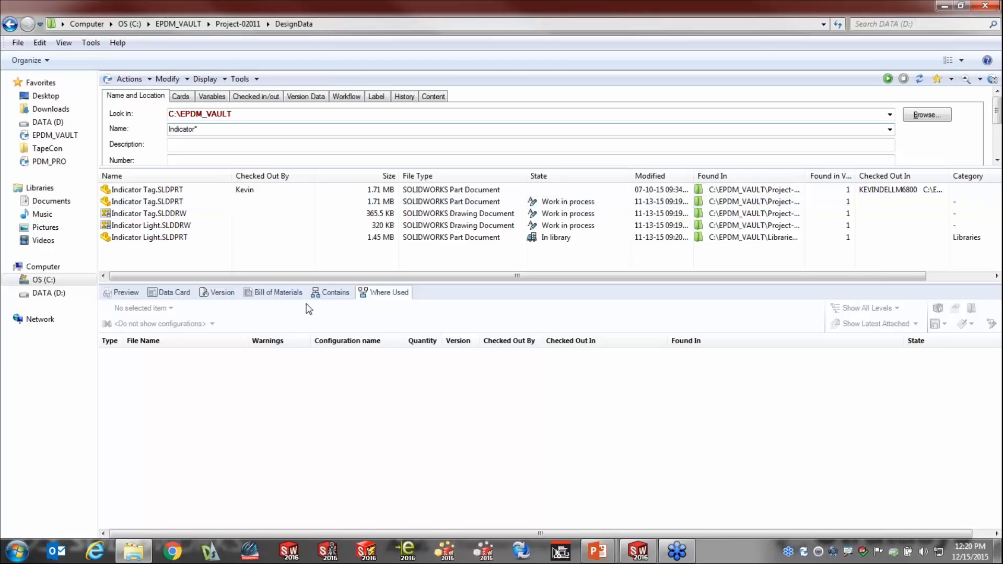
Review the data cards of Indicator Light.SLDPRT, Indicator Light.SLDDRW and Indicator Tag.SLDDRW, widening the Found In column to read the full paths.
{"action": "left_click", "coordinate": [182, 292]}
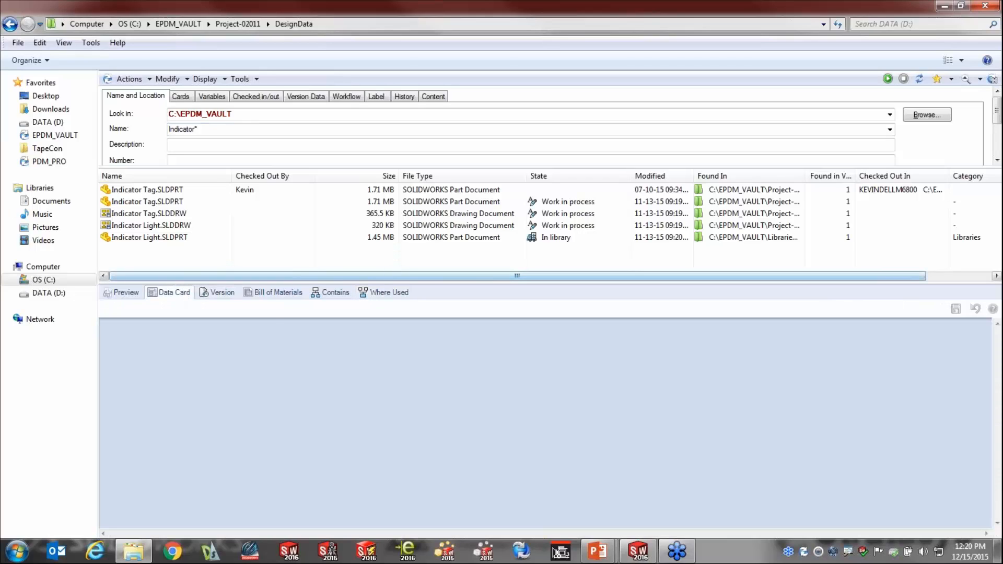
{"action": "left_click", "coordinate": [176, 238]}
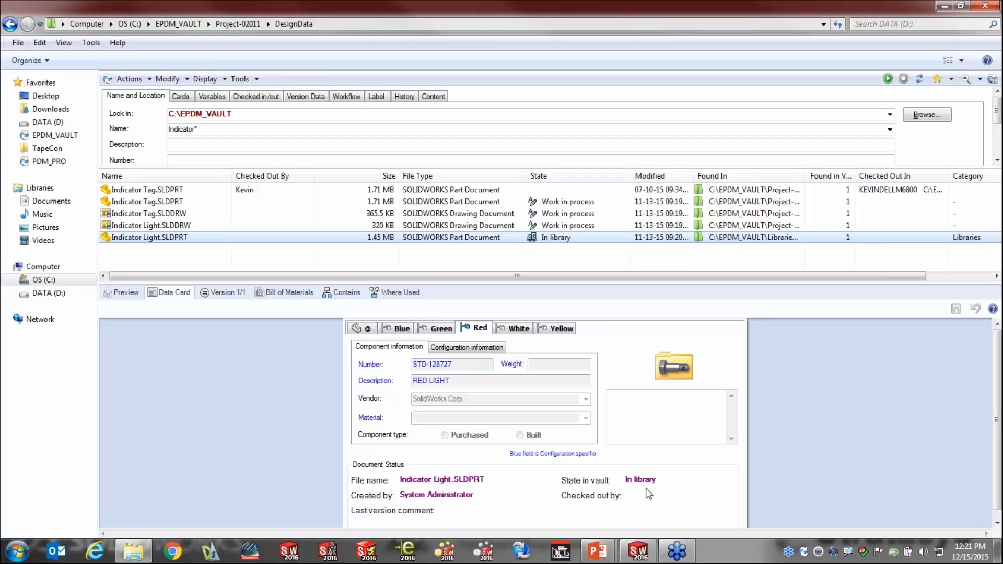
{"action": "left_click_drag", "start_coordinate": [808, 176], "coordinate": [934, 176]}
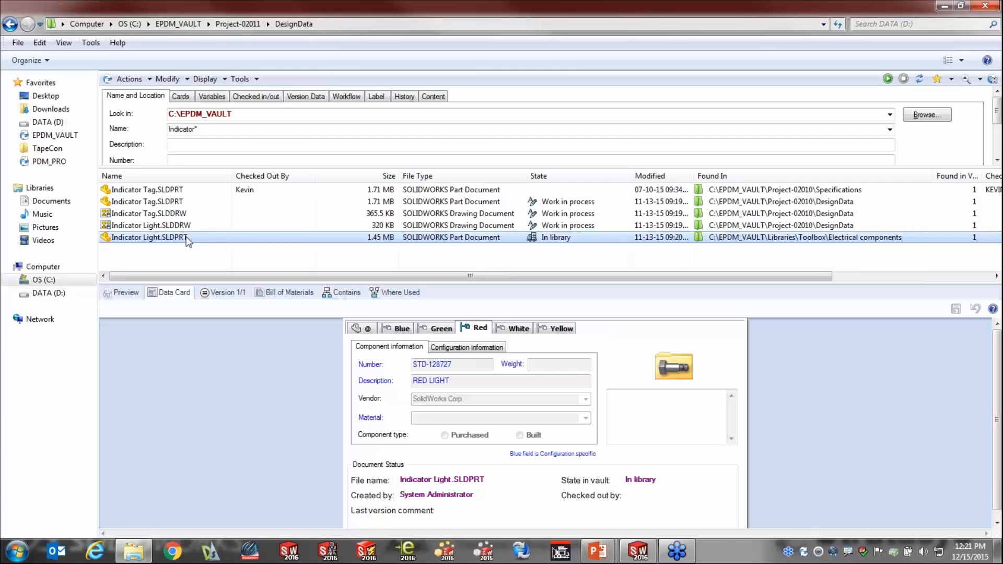
{"action": "left_click", "coordinate": [140, 226]}
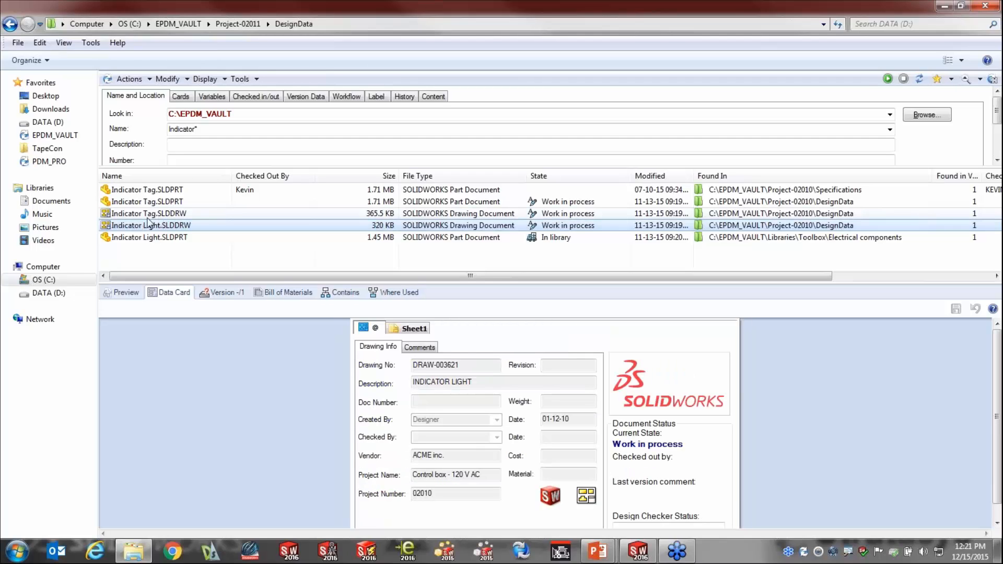
{"action": "left_click", "coordinate": [144, 215]}
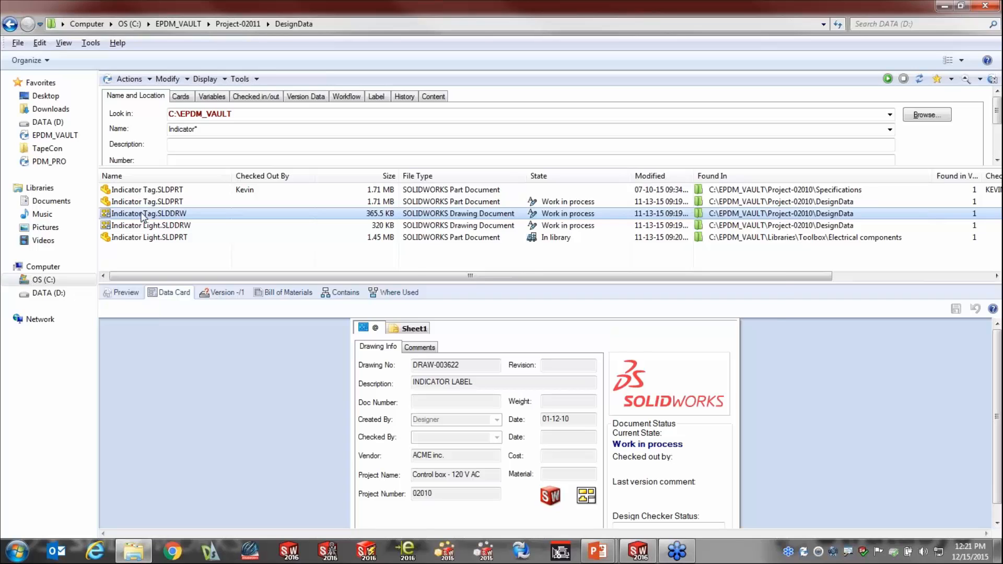
Switch to the PowerPoint slide show and advance to the question "How can I maintain revisions?".
{"action": "key", "text": "alt+Tab"}
{"action": "key", "text": "alt+Tab"}
{"action": "key", "text": "alt+Tab"}
{"action": "key", "text": "alt+Tab"}
{"action": "key", "text": "alt+Tab"}
{"action": "key", "text": "alt+Tab"}
{"action": "key", "text": "alt+Tab"}
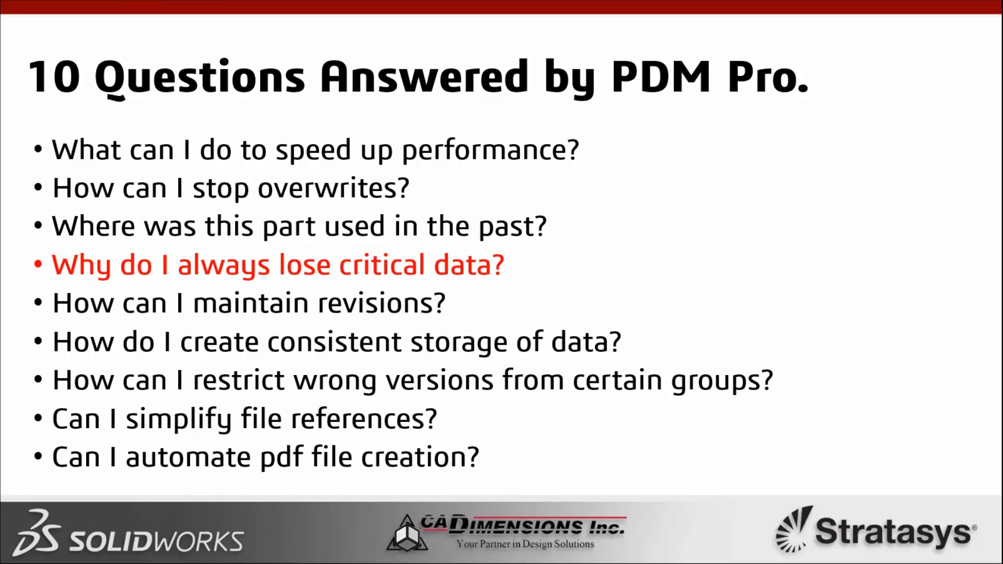
{"action": "key", "text": "Right"}
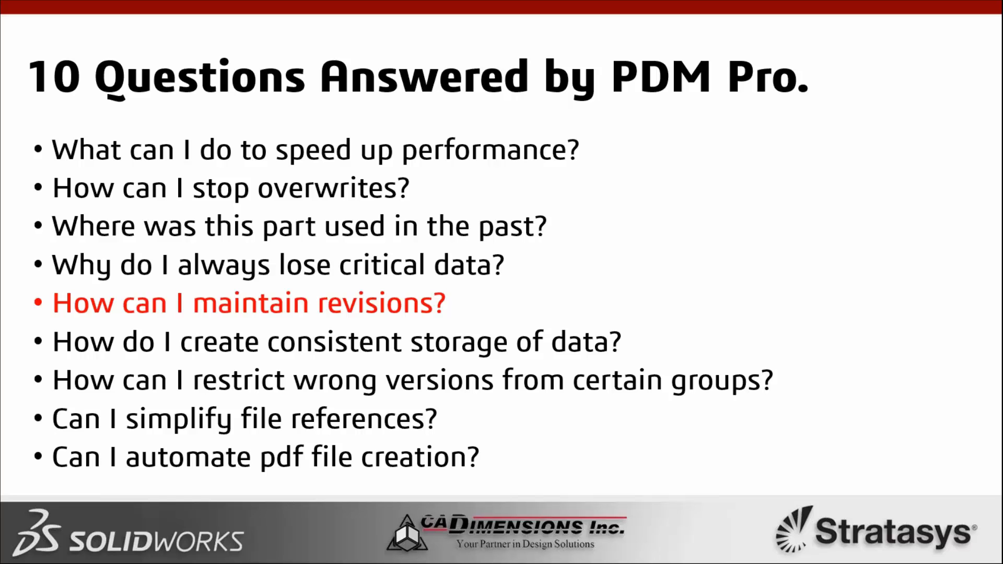
Return to the vault window, go to the EPDM_VAULT root folder and display the version information of Test Part.SLDPRT.
{"action": "key", "text": "alt+Tab"}
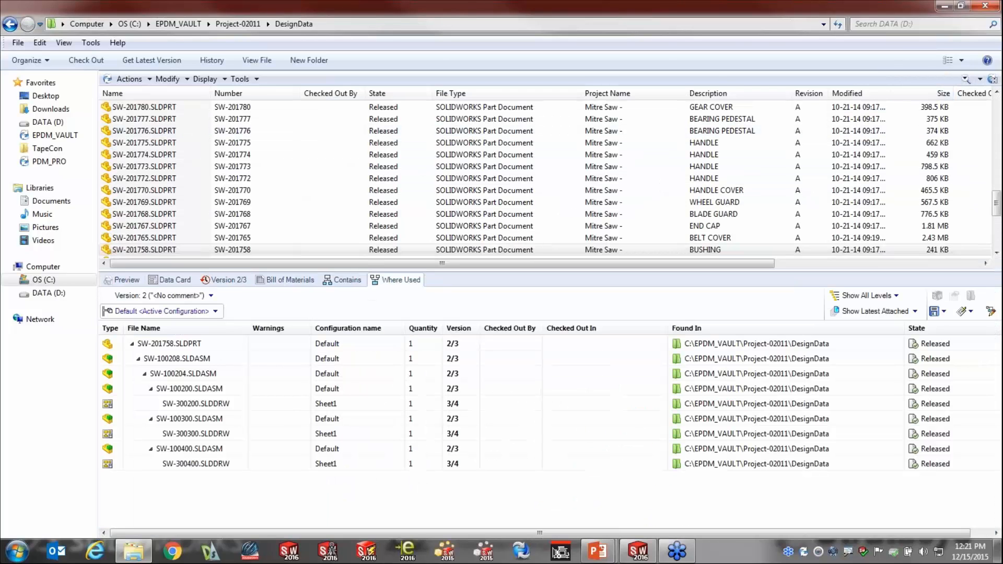
{"action": "left_click", "coordinate": [178, 24]}
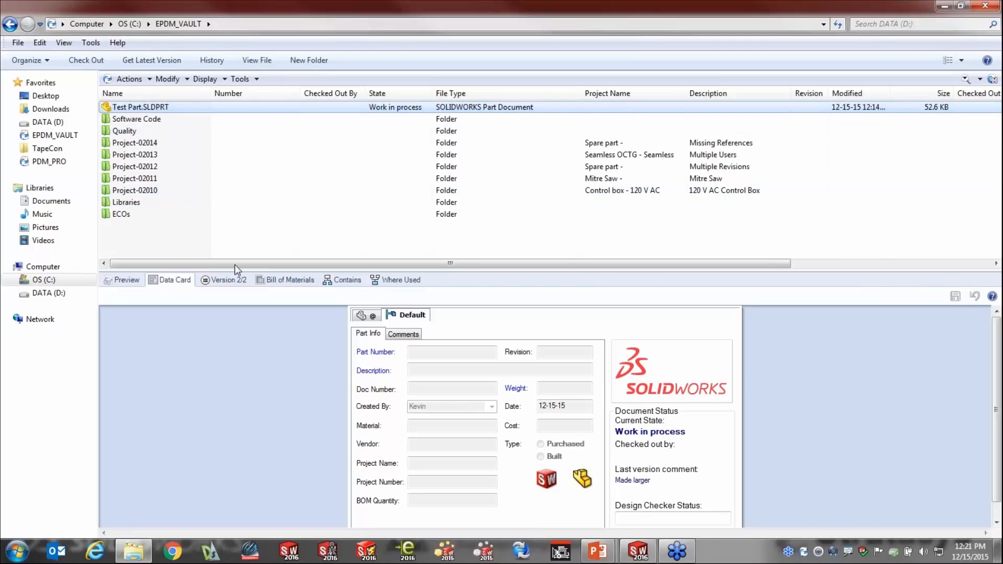
{"action": "left_click", "coordinate": [230, 280]}
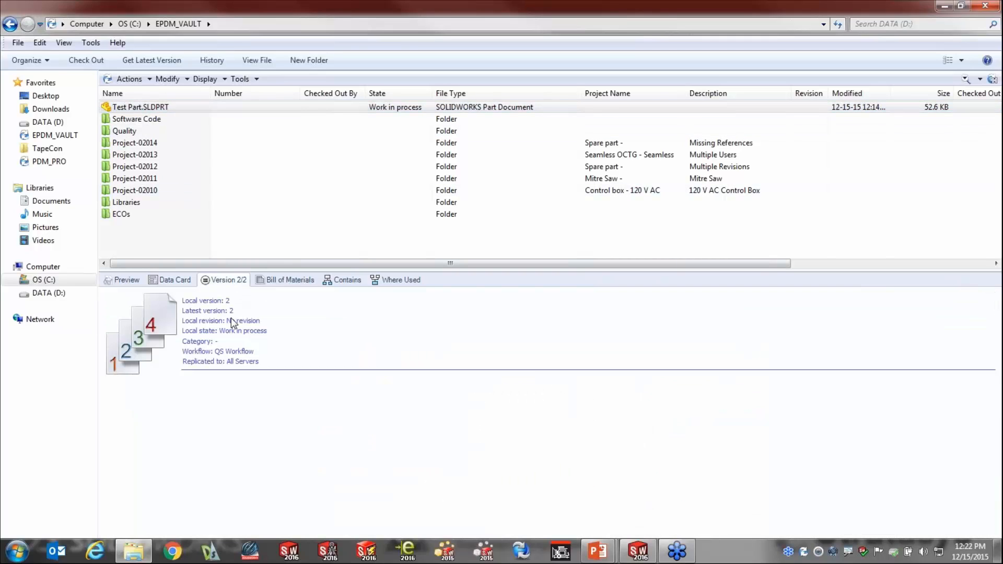
Change the state of Test Part.SLDPRT with "No approval required" and comment "released", and place the Revision column after Number.
{"action": "right_click", "coordinate": [157, 107]}
{"action": "mouse_move", "coordinate": [209, 349]}
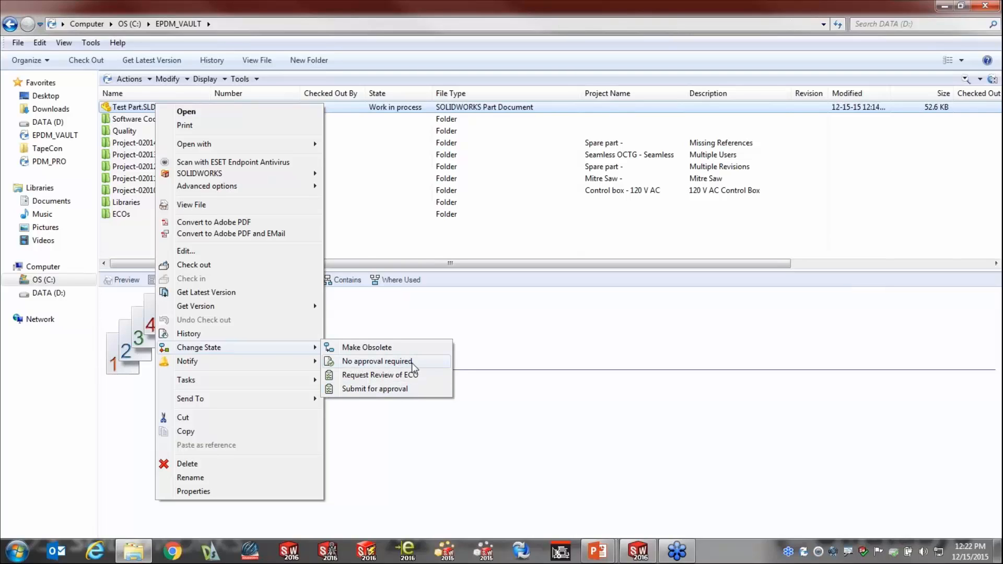
{"action": "left_click", "coordinate": [392, 365]}
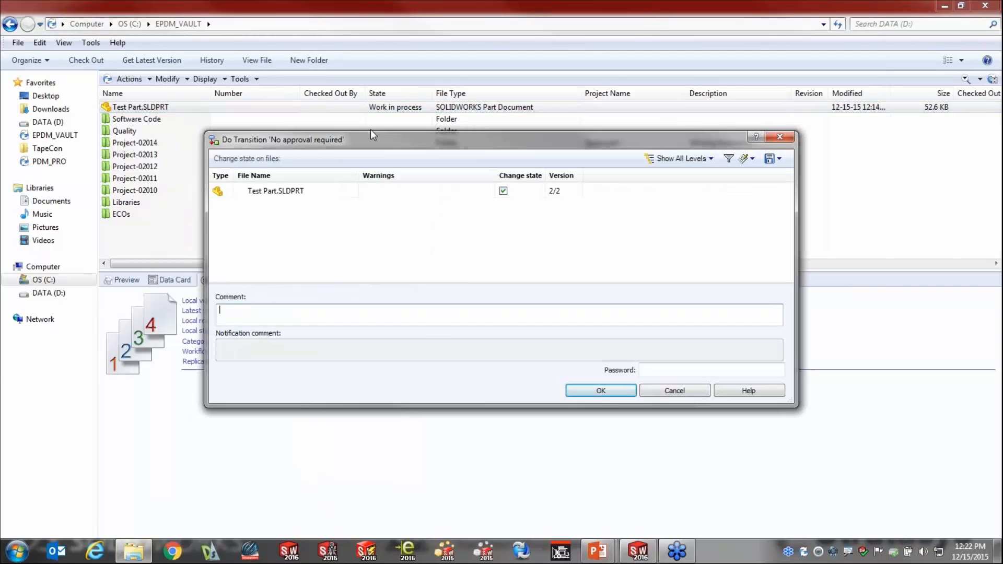
{"action": "type", "text": "released"}
{"action": "left_click", "coordinate": [623, 391]}
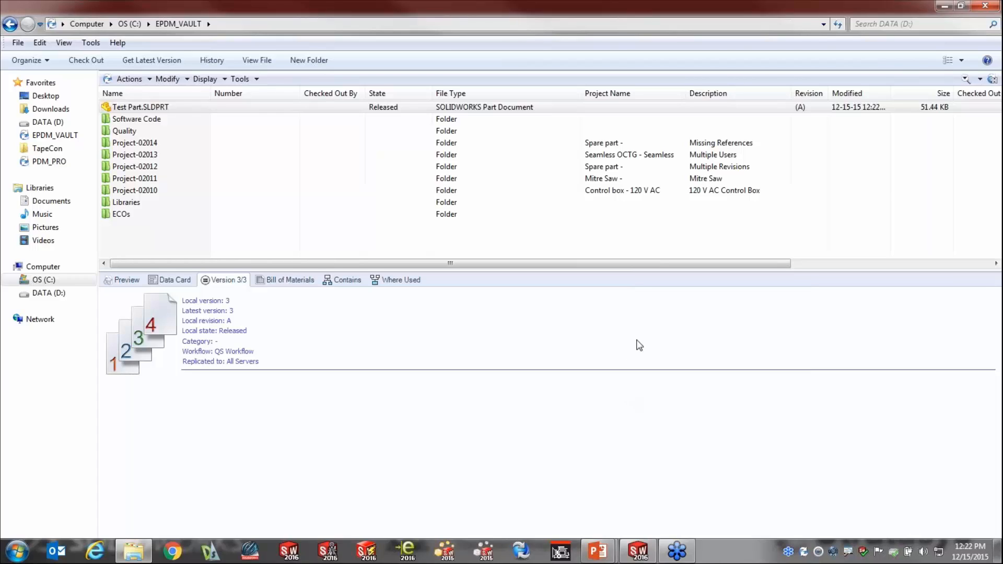
{"action": "left_click_drag", "start_coordinate": [809, 94], "coordinate": [309, 103]}
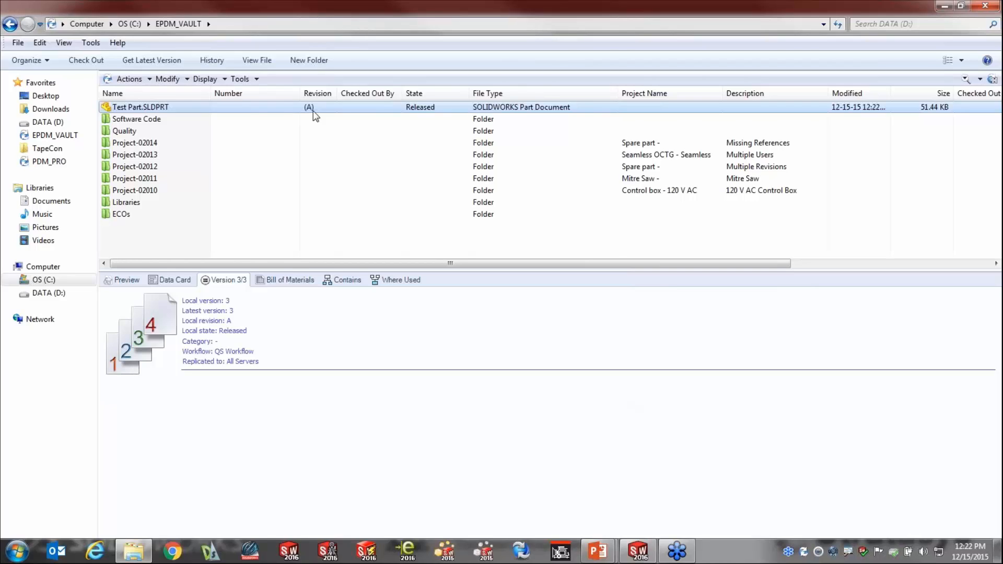
Switch back to the PowerPoint slide show.
{"action": "key", "text": "alt+Tab"}
{"action": "key", "text": "alt+Tab"}
{"action": "key", "text": "alt+Tab"}
{"action": "key", "text": "alt+Tab"}
{"action": "key", "text": "alt+Tab"}
{"action": "key", "text": "alt+Tab"}
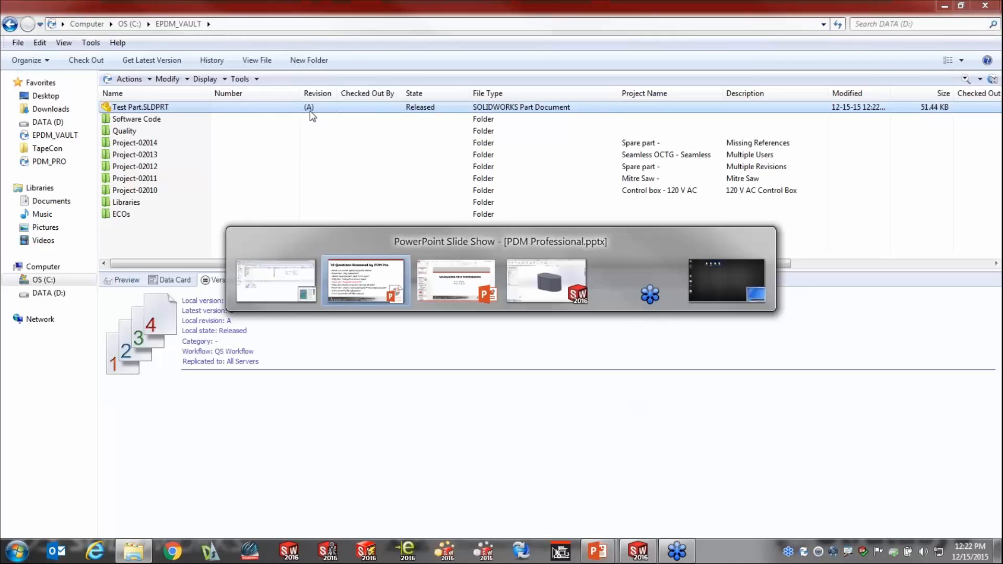
{"action": "key", "text": "alt+Tab"}
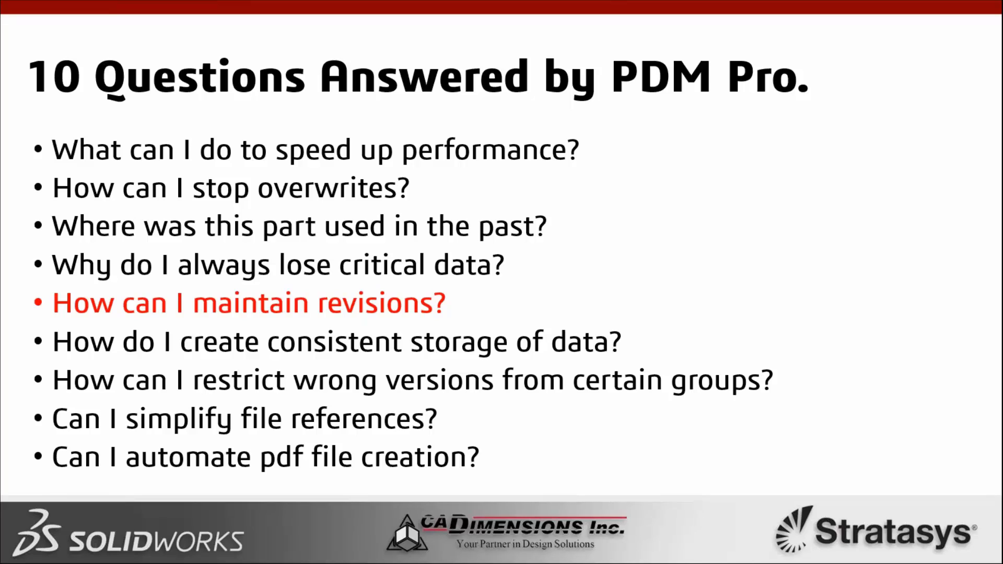
Back in the vault window, start a new Project from the template in the EPDM_VAULT root and choose Filling machine.
{"action": "key", "text": "alt+Tab"}
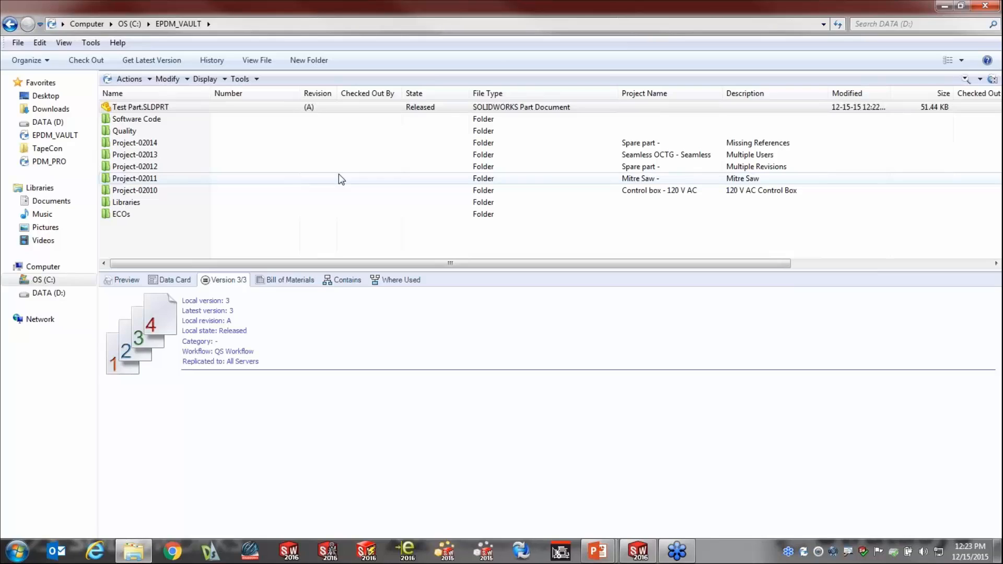
{"action": "left_click", "coordinate": [302, 238]}
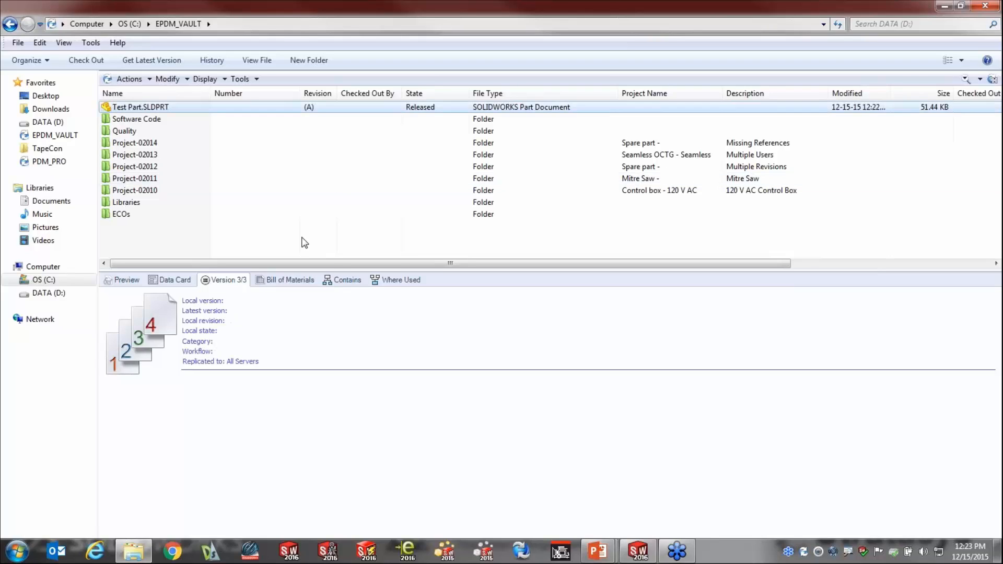
{"action": "right_click", "coordinate": [302, 238]}
{"action": "mouse_move", "coordinate": [366, 336]}
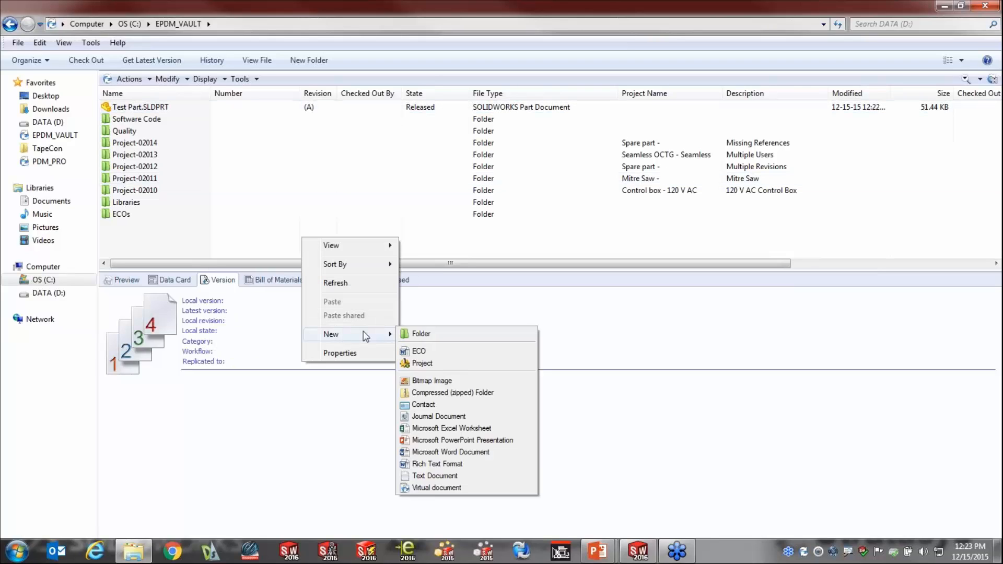
{"action": "left_click", "coordinate": [457, 365]}
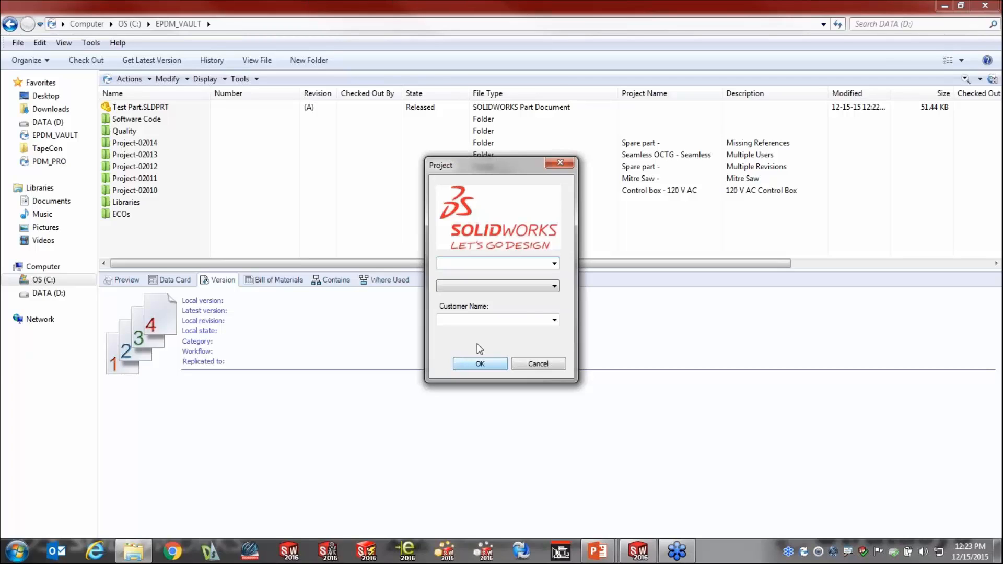
{"action": "left_click", "coordinate": [554, 264]}
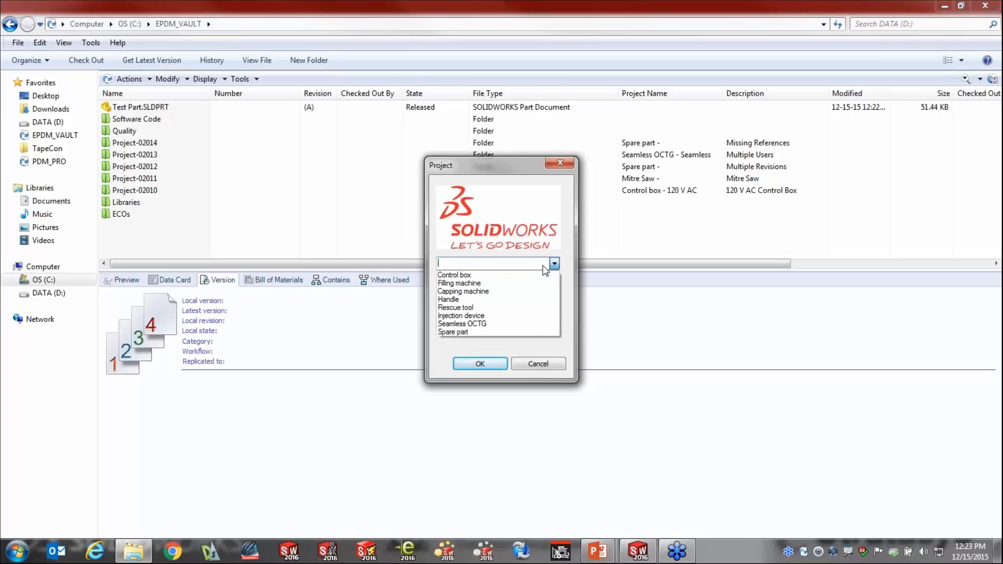
{"action": "left_click", "coordinate": [491, 283]}
Choose Test tank as the machine type, set the customer name to CADimensions and create the project.
{"action": "left_click", "coordinate": [555, 285]}
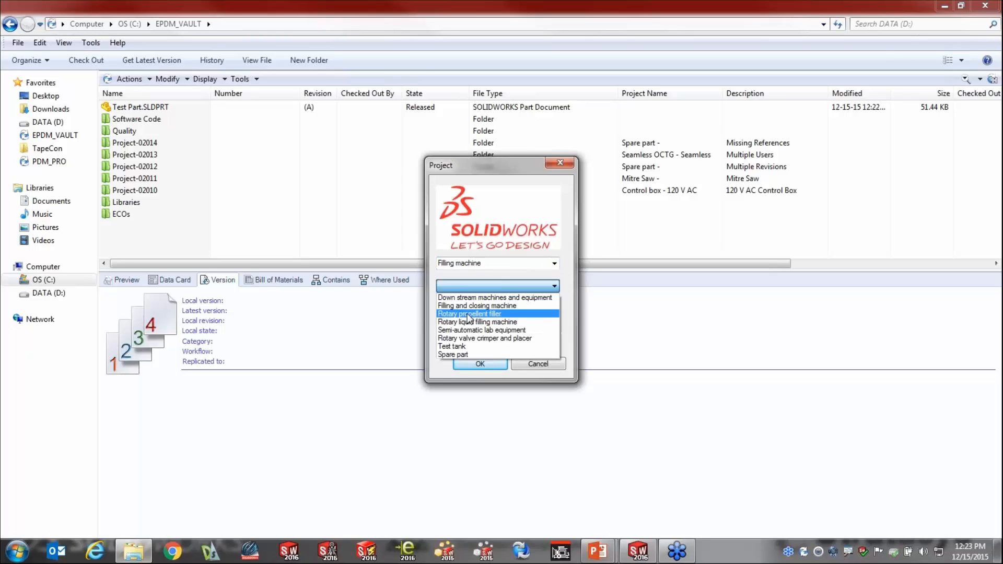
{"action": "left_click", "coordinate": [471, 314]}
{"action": "left_click", "coordinate": [554, 286]}
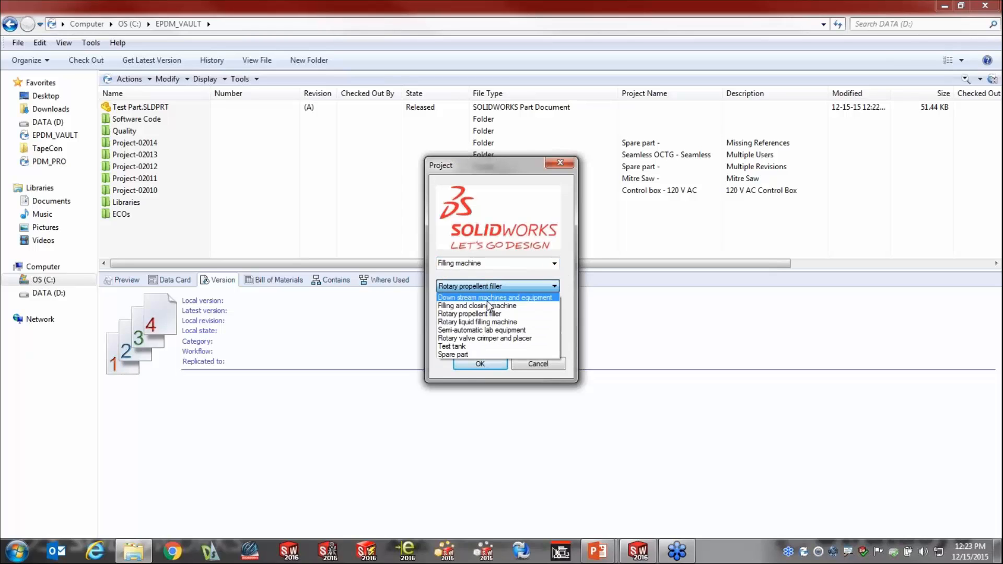
{"action": "left_click", "coordinate": [465, 346]}
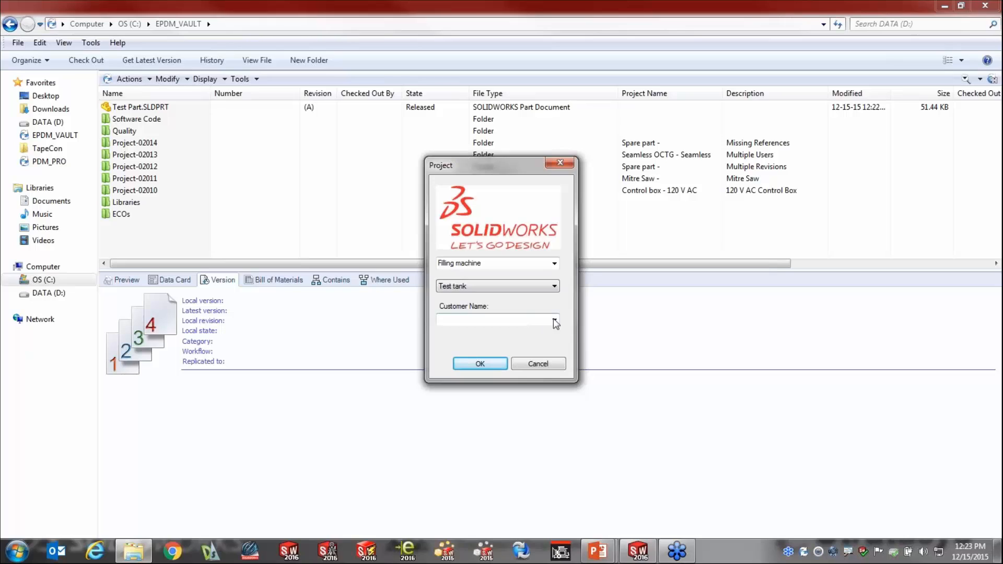
{"action": "left_click", "coordinate": [554, 320]}
{"action": "left_click", "coordinate": [482, 331]}
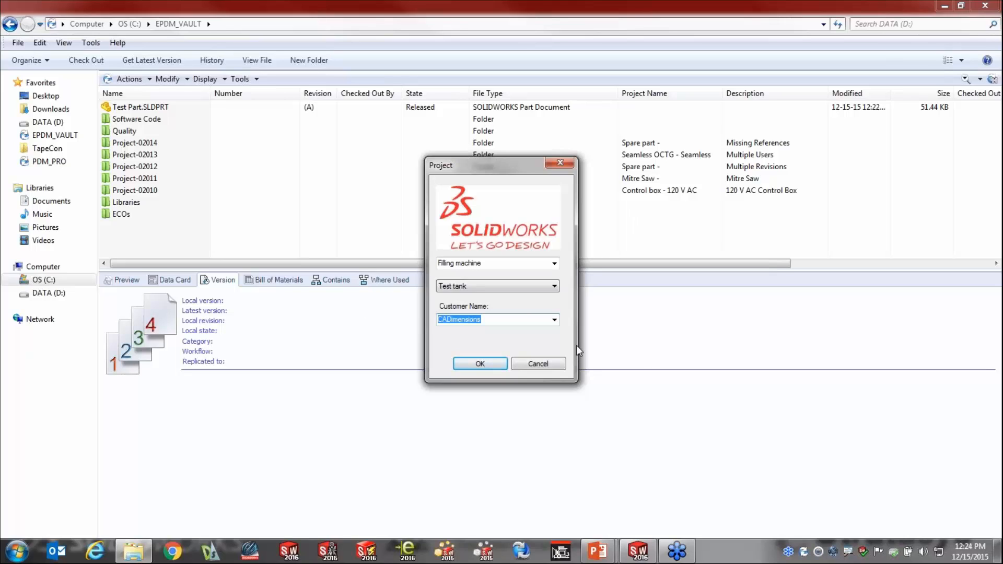
{"action": "left_click", "coordinate": [481, 365]}
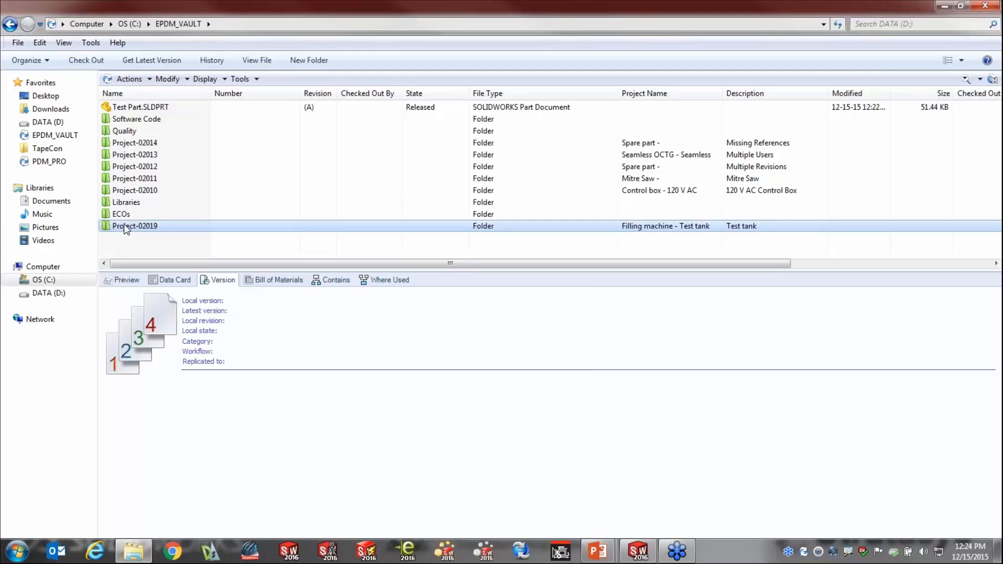
Open the new Project-02019 folder and select its project checklist document to inspect it.
{"action": "double_click", "coordinate": [124, 225]}
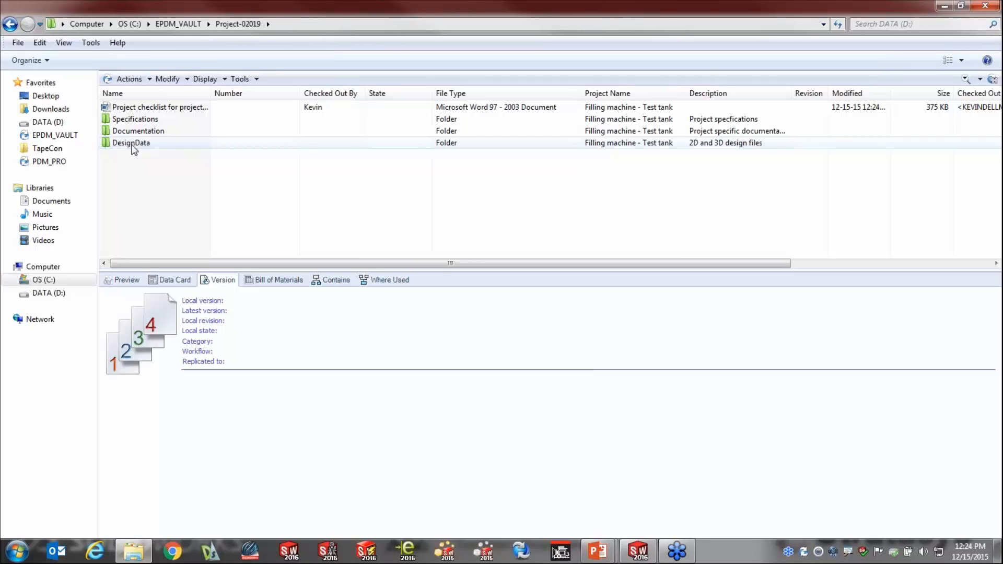
{"action": "left_click", "coordinate": [159, 108]}
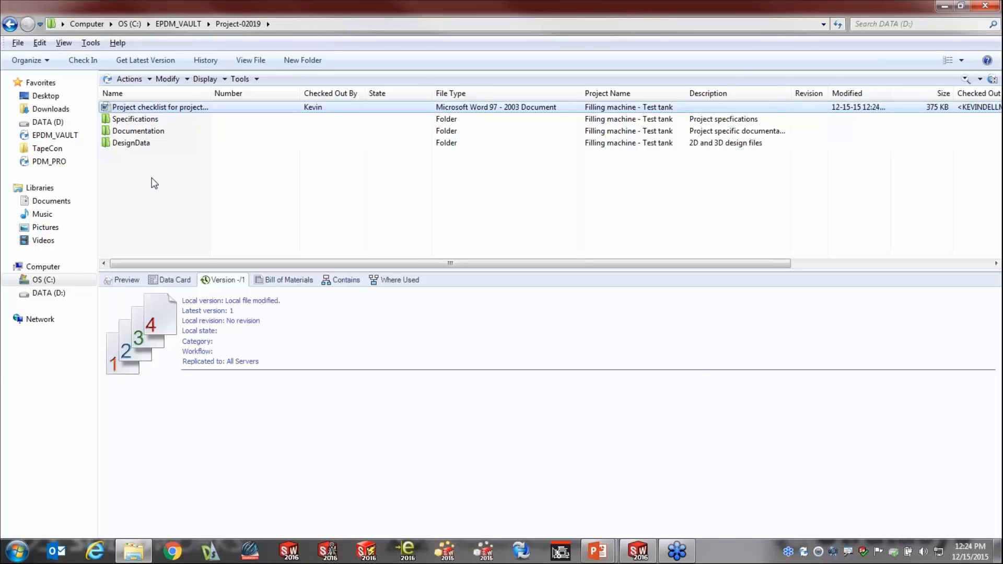
Switch to the PowerPoint slide show and advance to the question "How can I restrict wrong versions from certain groups?".
{"action": "key", "text": "alt+Tab"}
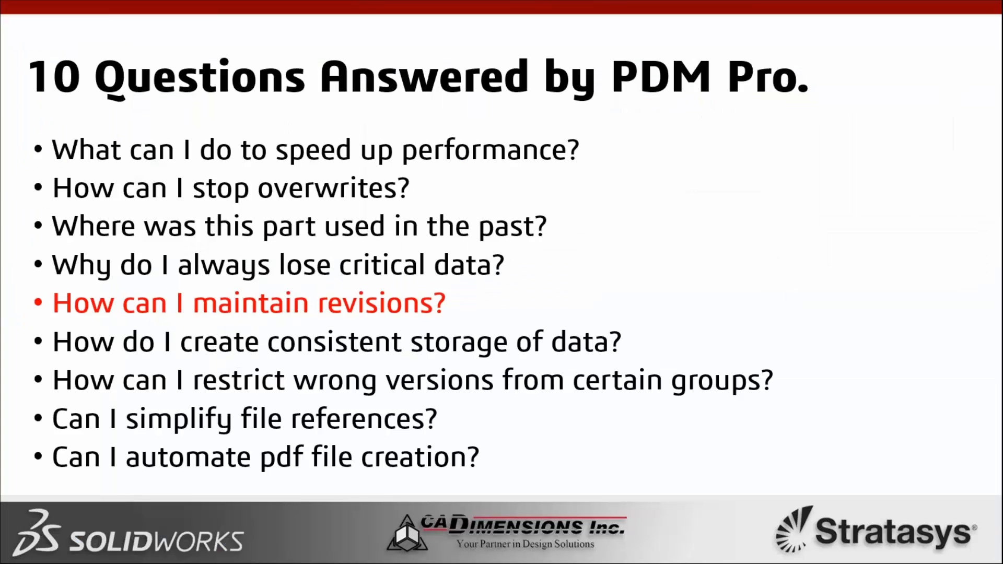
{"action": "key", "text": "Right"}
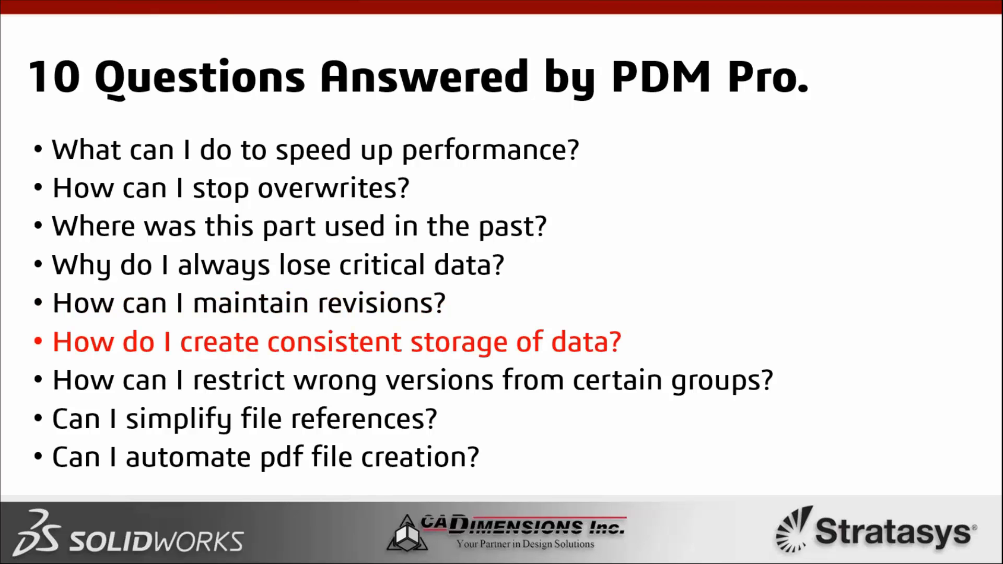
{"action": "key", "text": "Right"}
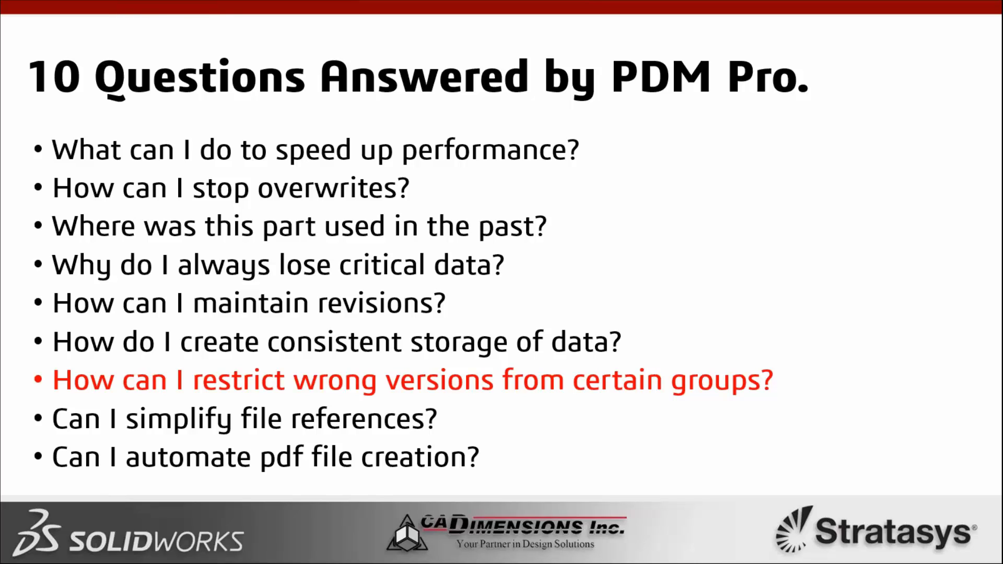
Return from the slide show to the Project-02019 vault folder window.
{"action": "key", "text": "alt+Tab"}
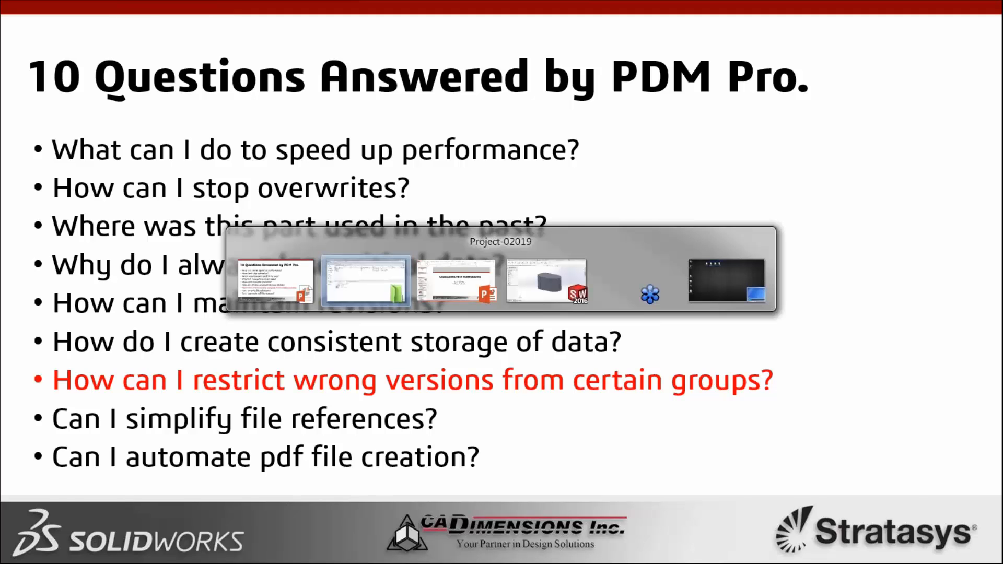
{"action": "key", "text": "Tab"}
{"action": "key", "text": "Tab"}
{"action": "key", "text": "Tab"}
{"action": "key", "text": "Tab"}
{"action": "key", "text": "Tab"}
{"action": "key", "text": "Tab"}
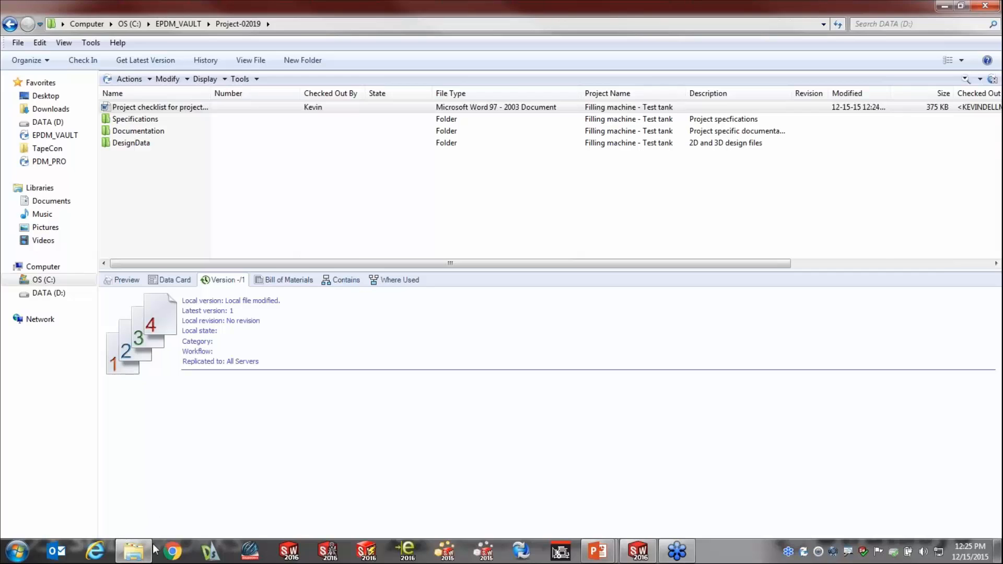
End the slide show, minimize the PowerPoint and SOLIDWORKS windows and place the Project-02019 vault window beside the desktop folders.
{"action": "left_click", "coordinate": [140, 559]}
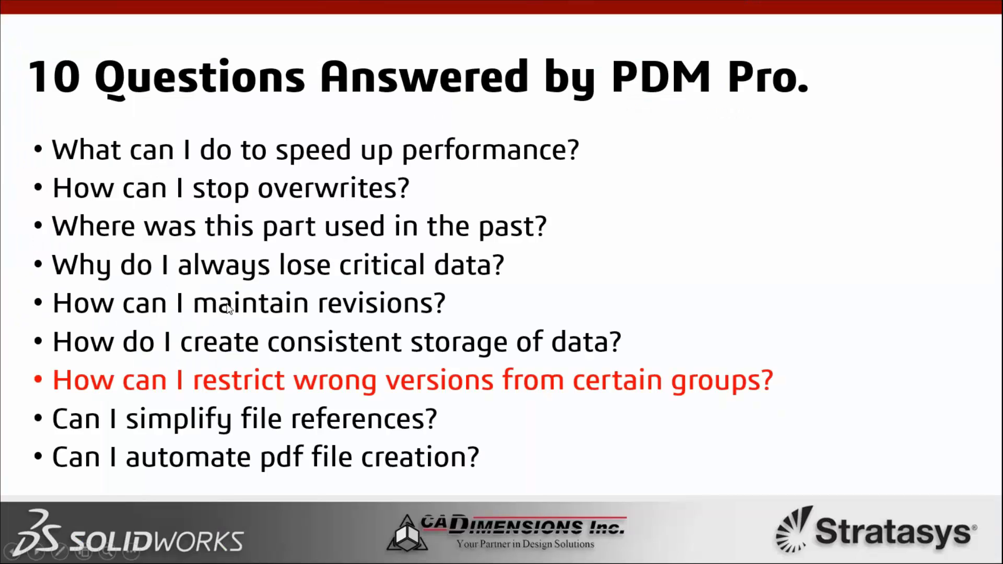
{"action": "key", "text": "Escape"}
{"action": "left_click", "coordinate": [140, 553]}
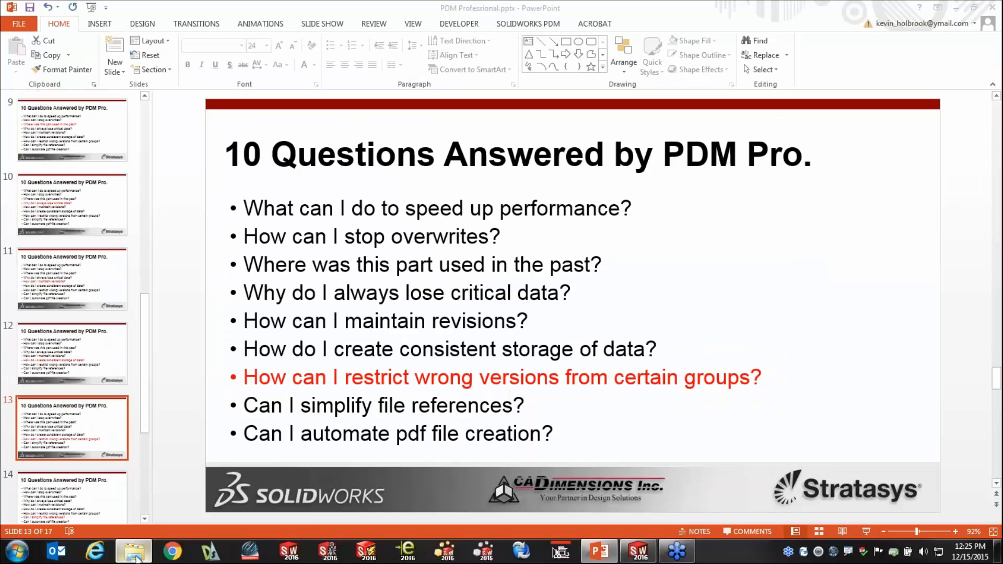
{"action": "left_click_drag", "start_coordinate": [521, 7], "coordinate": [1, 19]}
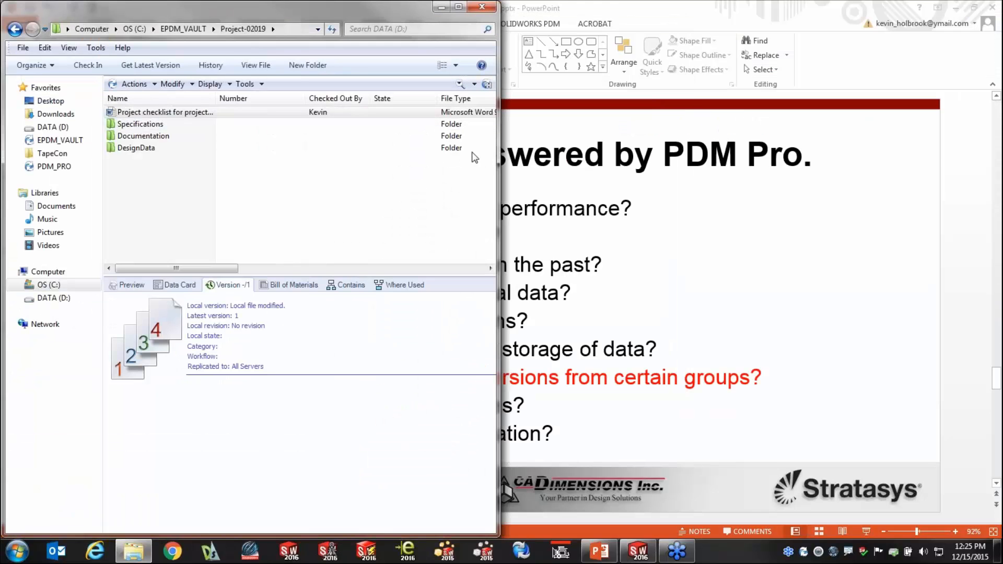
{"action": "left_click", "coordinate": [958, 10]}
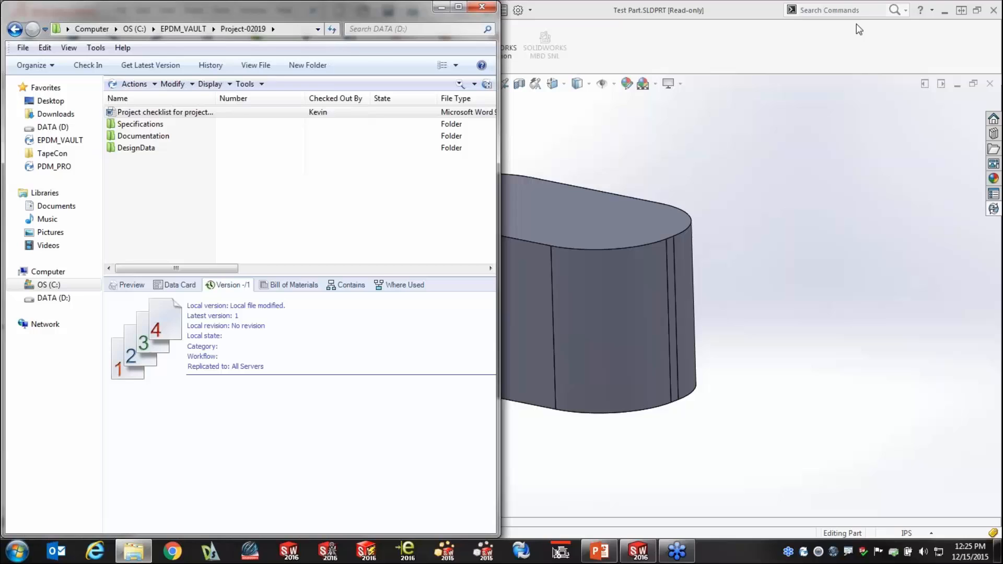
{"action": "left_click", "coordinate": [946, 8]}
{"action": "left_click_drag", "start_coordinate": [418, 8], "coordinate": [809, 33]}
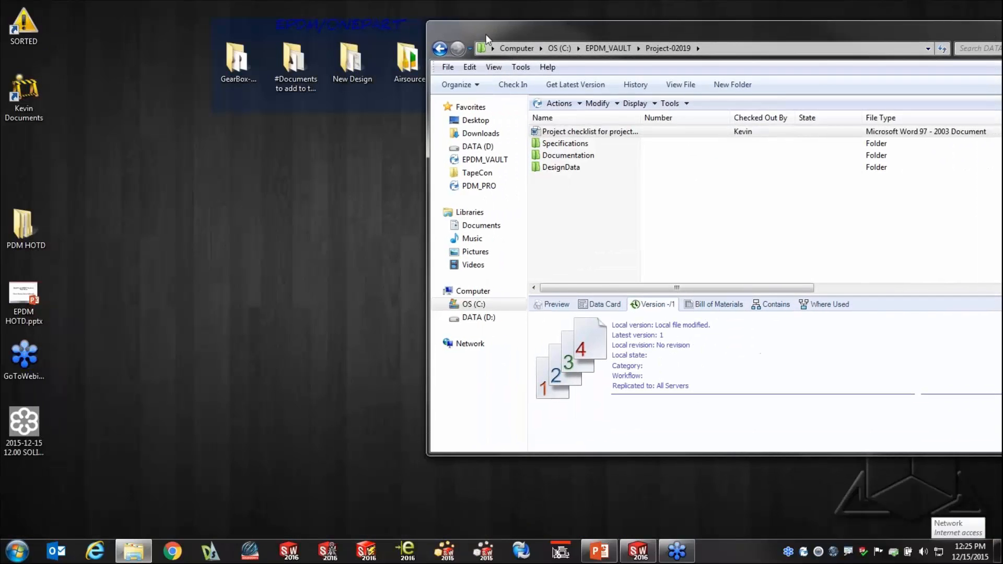
Open the "#Documents to add to the vault" desktop folder and position its window alongside the vault window.
{"action": "double_click", "coordinate": [283, 59]}
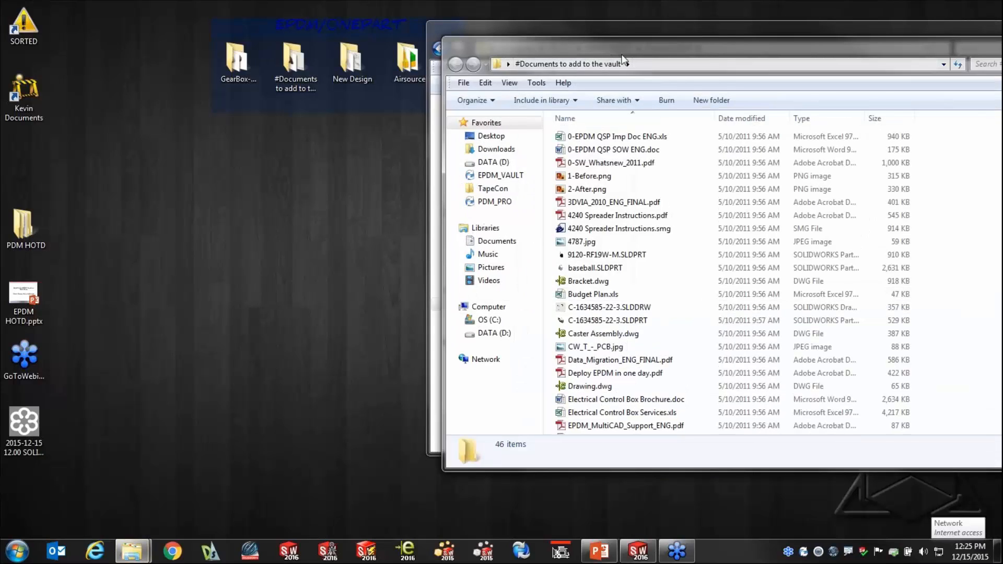
{"action": "left_click_drag", "start_coordinate": [705, 62], "coordinate": [150, 115]}
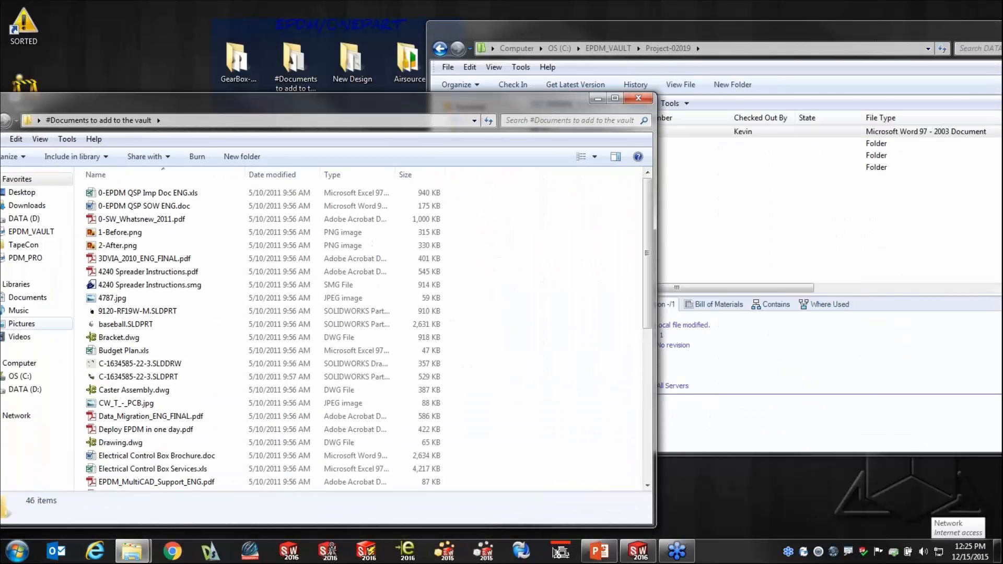
{"action": "left_click", "coordinate": [22, 323]}
{"action": "left_click_drag", "start_coordinate": [64, 106], "coordinate": [149, 117]}
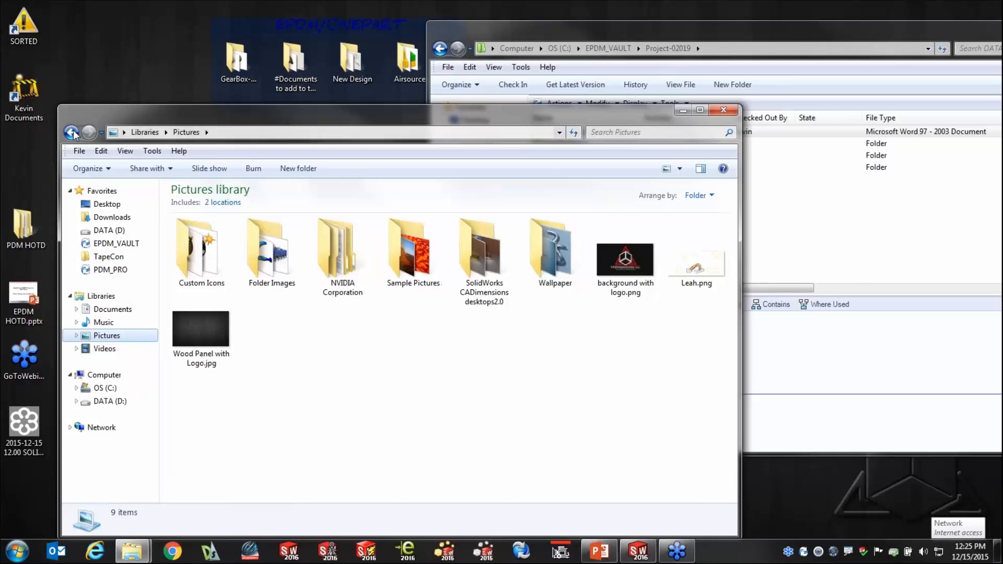
{"action": "left_click", "coordinate": [72, 132]}
Copy all files from "#Documents to add to the vault" into the Documentation folder of Project-02019.
{"action": "left_click", "coordinate": [268, 327]}
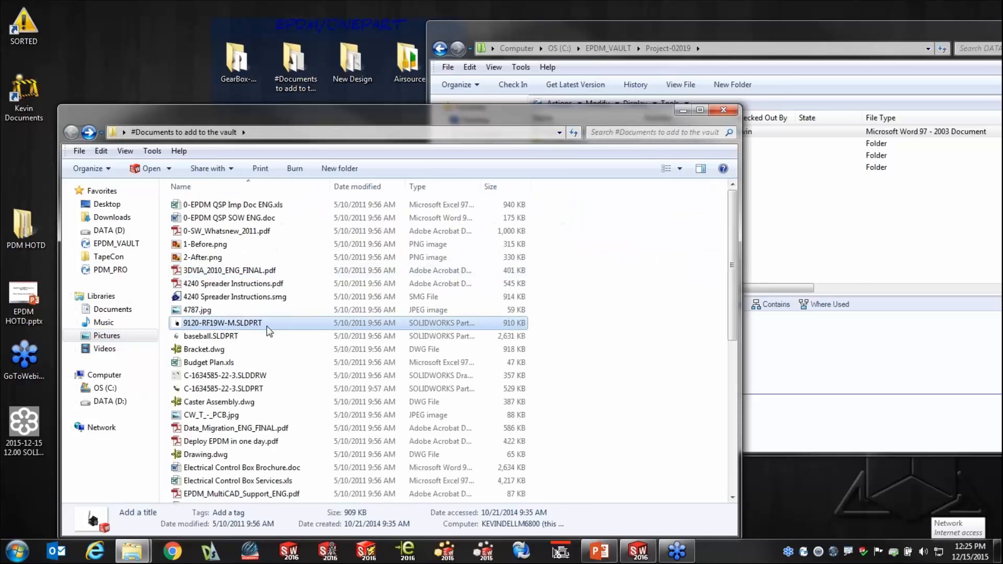
{"action": "key", "text": "ctrl+a"}
{"action": "left_click_drag", "start_coordinate": [268, 331], "coordinate": [242, 276]}
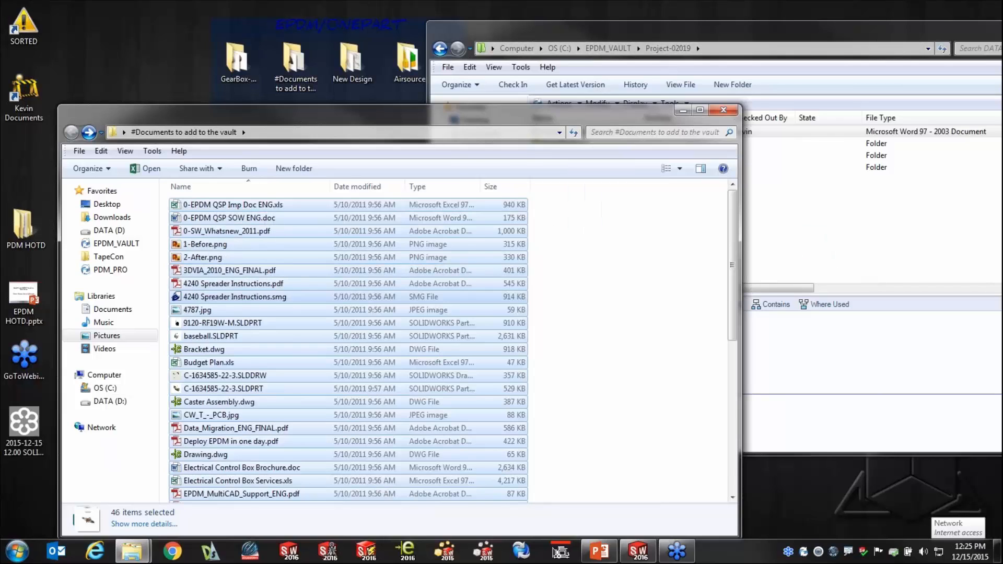
{"action": "left_click", "coordinate": [596, 33]}
{"action": "double_click", "coordinate": [567, 156]}
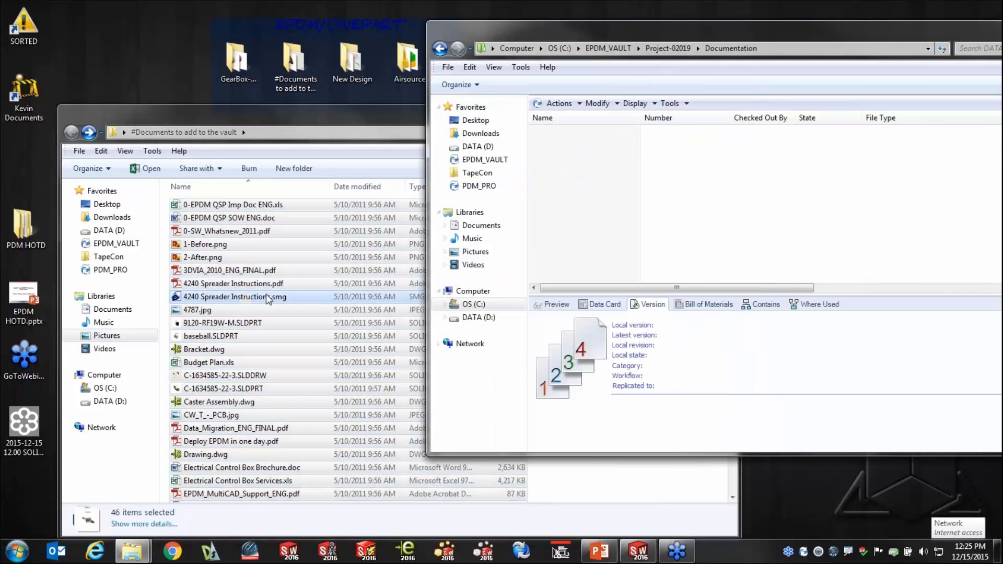
{"action": "left_click_drag", "start_coordinate": [245, 299], "coordinate": [711, 207]}
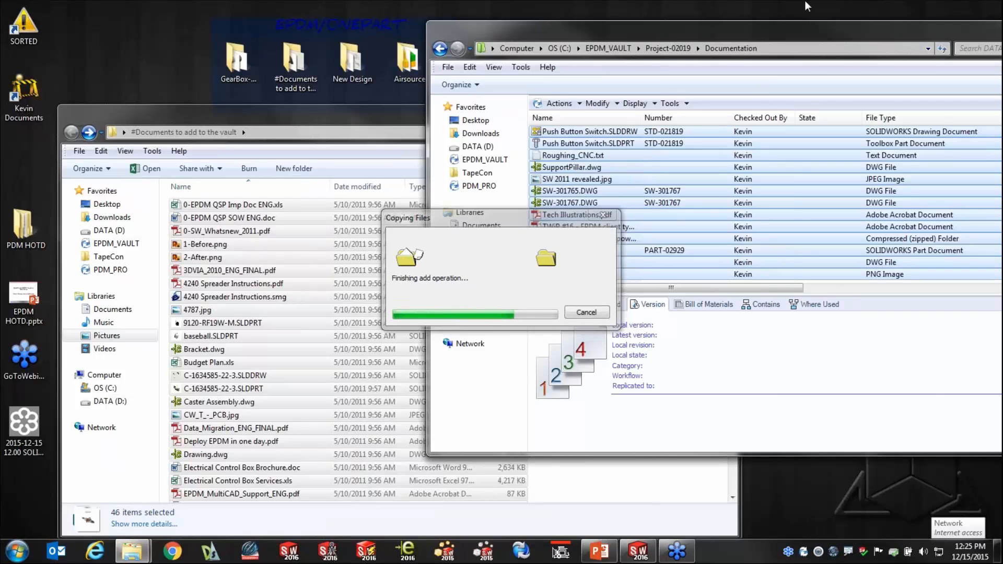
Maximize the vault window and review the file list and checked-out status in the Documentation folder.
{"action": "left_click_drag", "start_coordinate": [807, 29], "coordinate": [573, 22]}
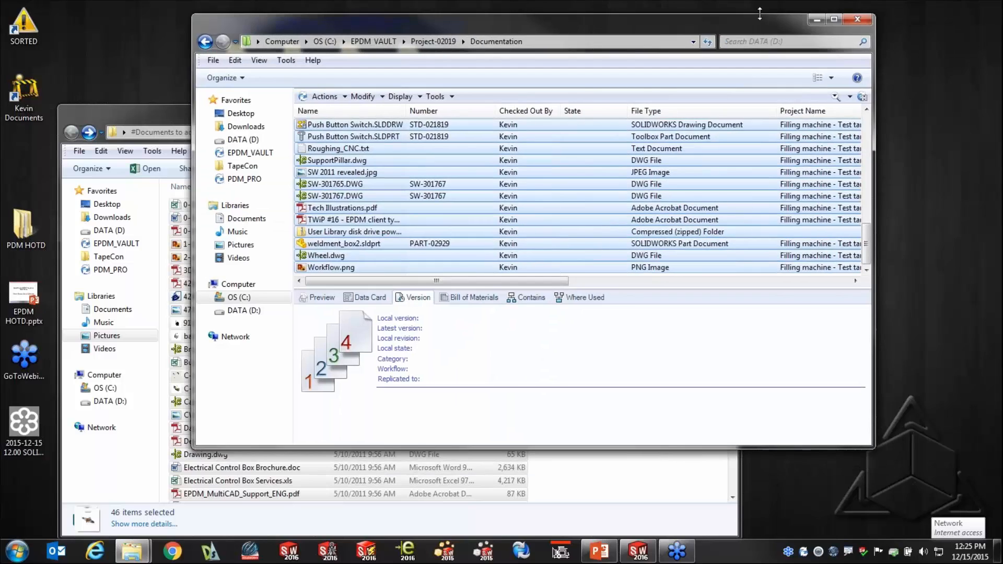
{"action": "left_click", "coordinate": [835, 19]}
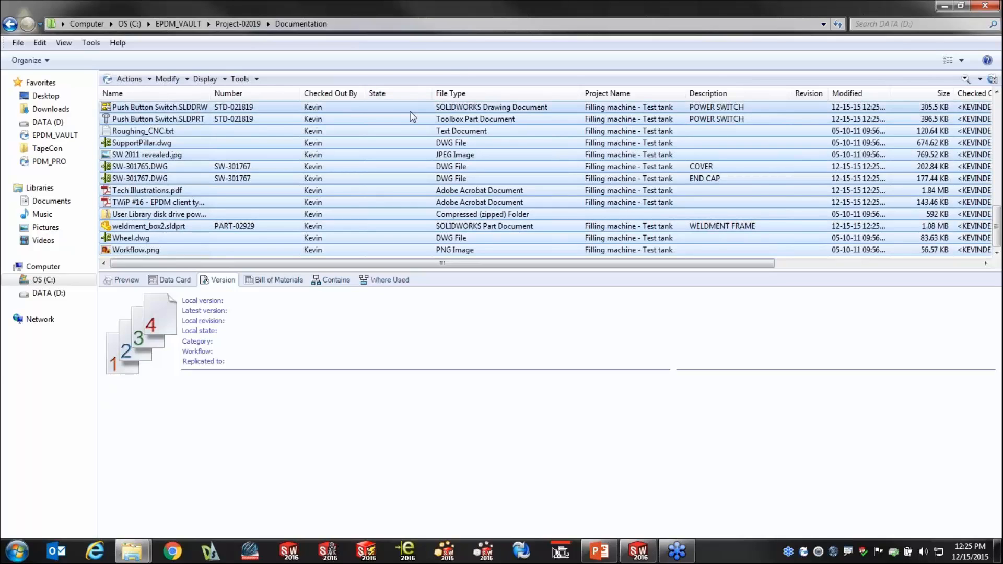
{"action": "left_click", "coordinate": [516, 164]}
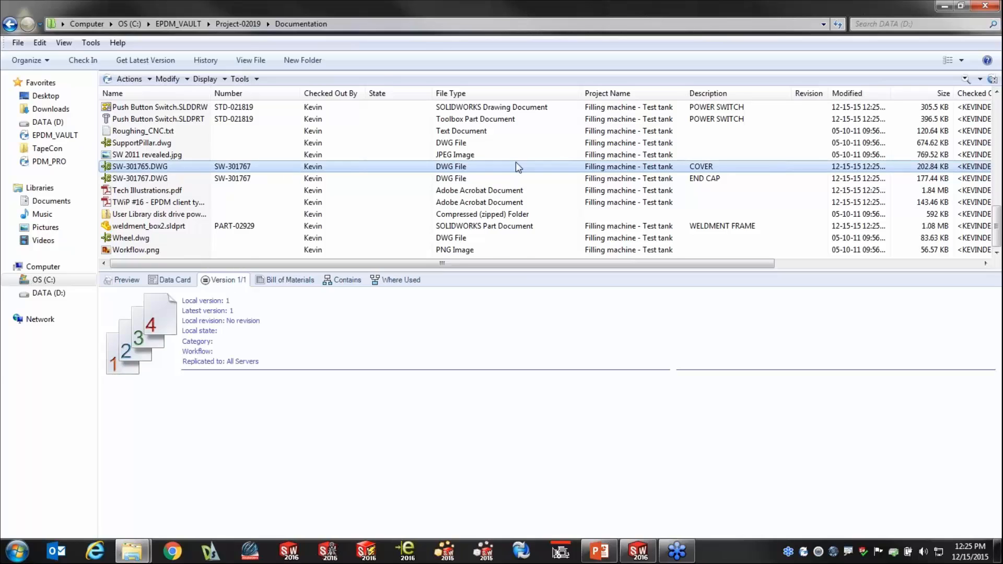
{"action": "scroll", "coordinate": [515, 162], "scroll_direction": "up", "scroll_amount": 10}
{"action": "scroll", "coordinate": [517, 166], "scroll_direction": "up", "scroll_amount": 2}
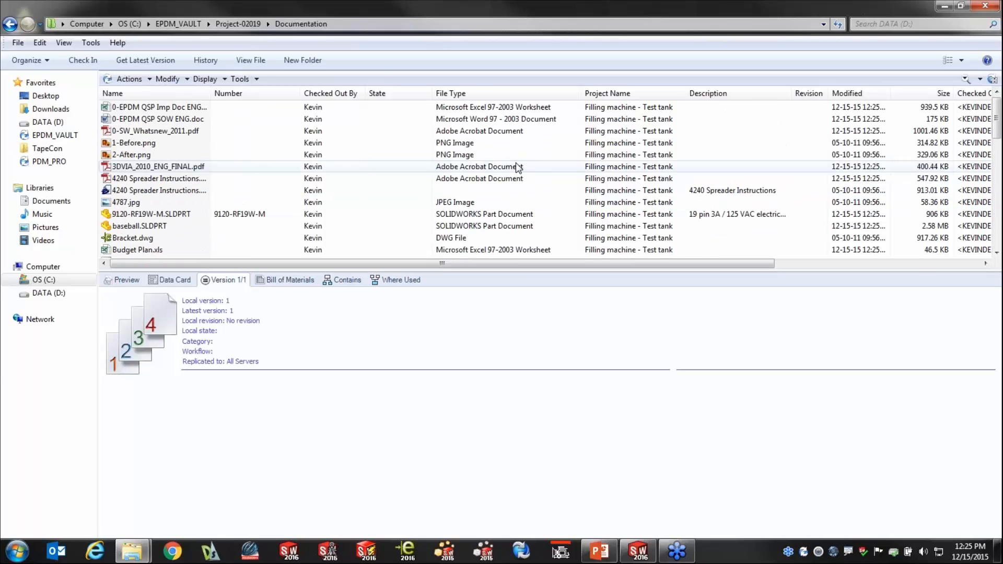
{"action": "scroll", "coordinate": [516, 164], "scroll_direction": "down", "scroll_amount": 10}
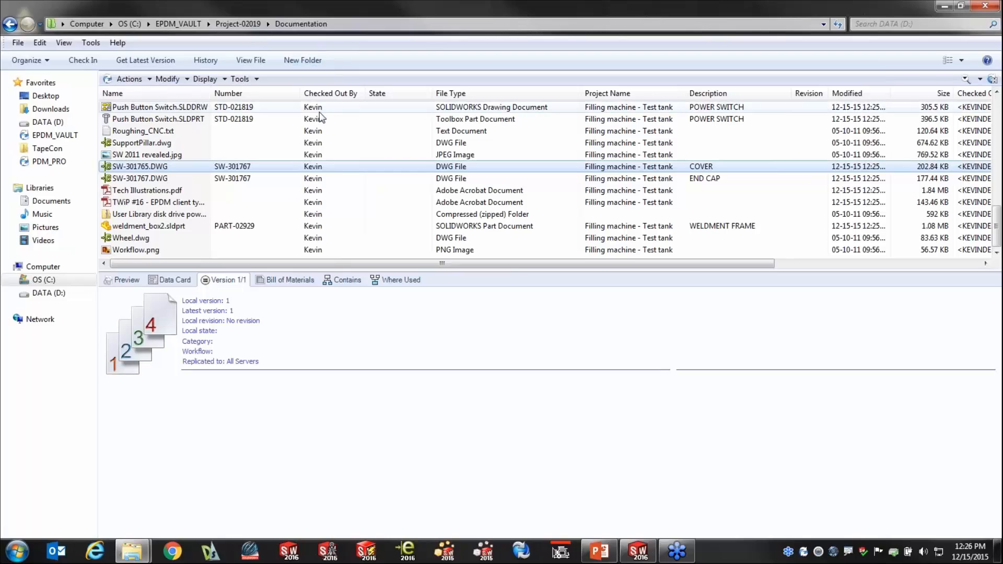
{"action": "mouse_move", "coordinate": [320, 117]}
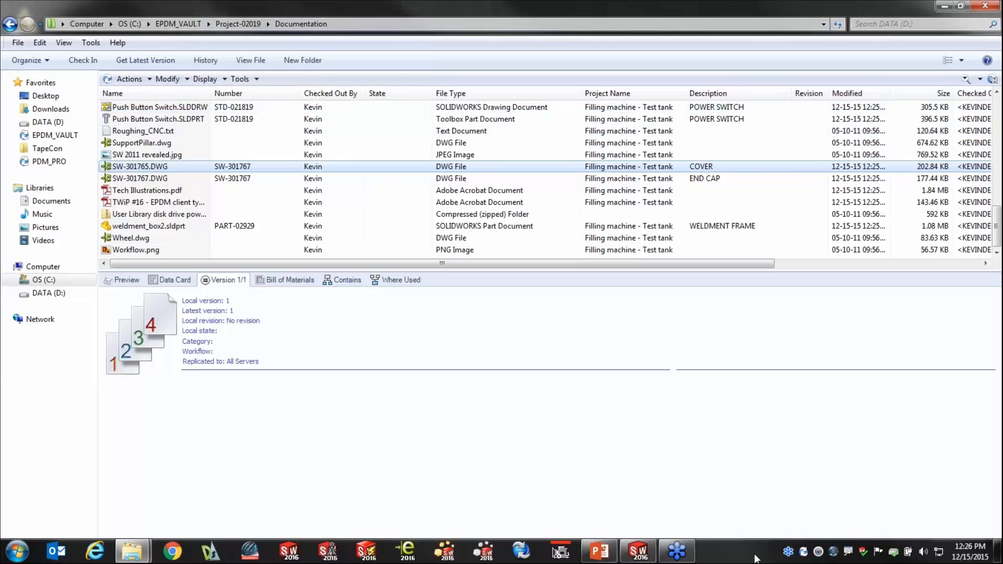
Log off from EPDM_VAULT and log in to it as a different user to view the Documentation folder.
{"action": "right_click", "coordinate": [805, 552]}
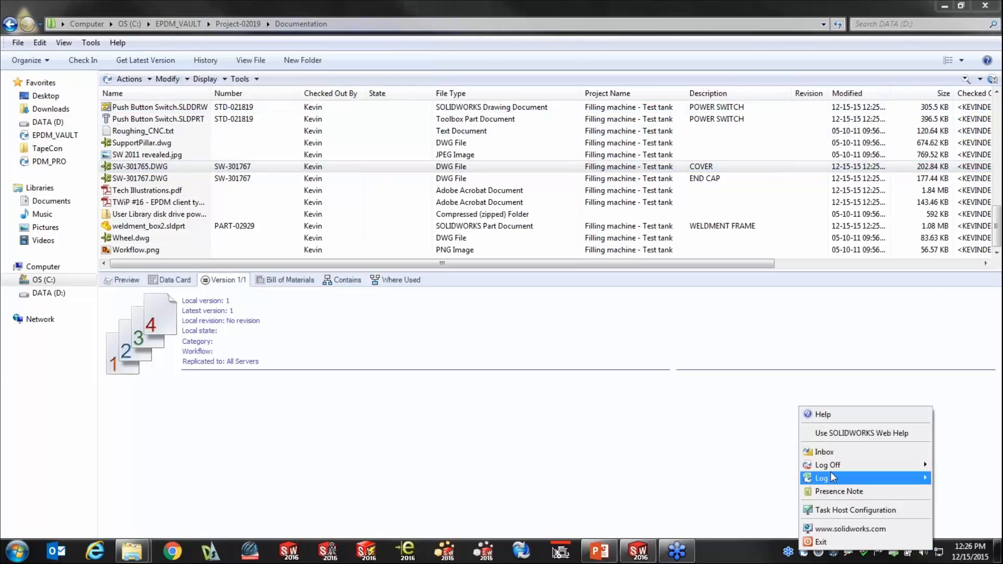
{"action": "mouse_move", "coordinate": [832, 468]}
{"action": "left_click", "coordinate": [779, 466]}
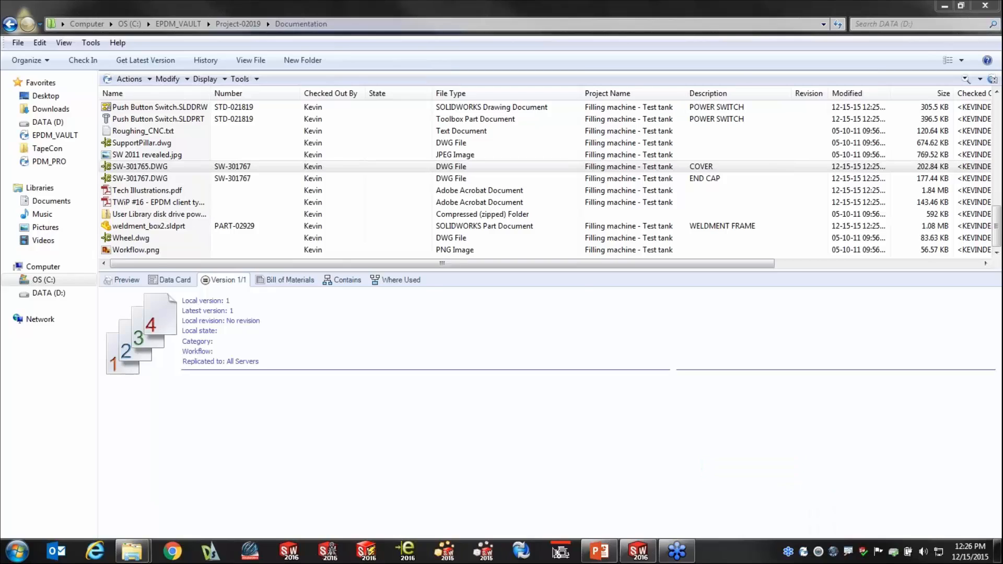
{"action": "right_click", "coordinate": [807, 554]}
{"action": "mouse_move", "coordinate": [818, 493]}
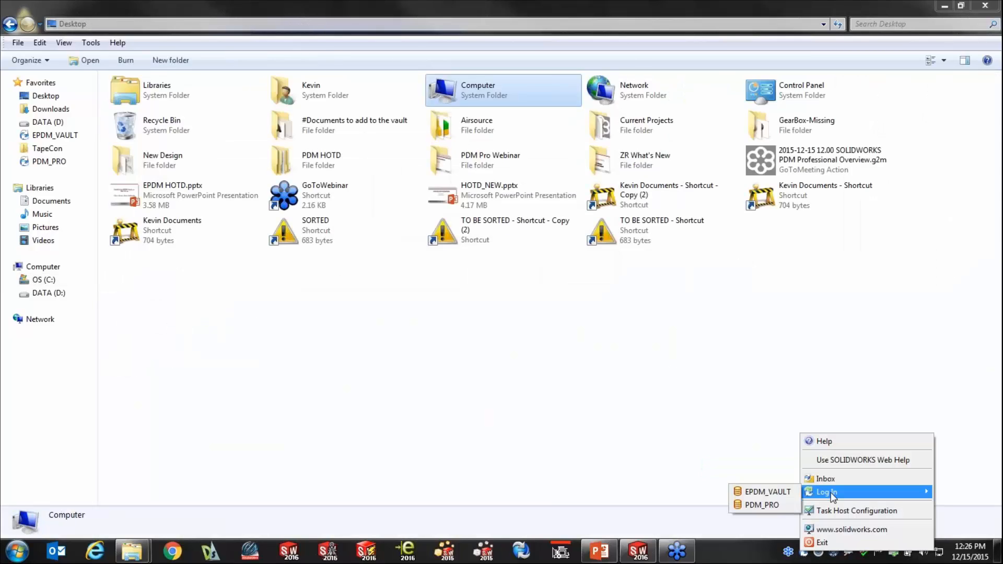
{"action": "left_click", "coordinate": [778, 493]}
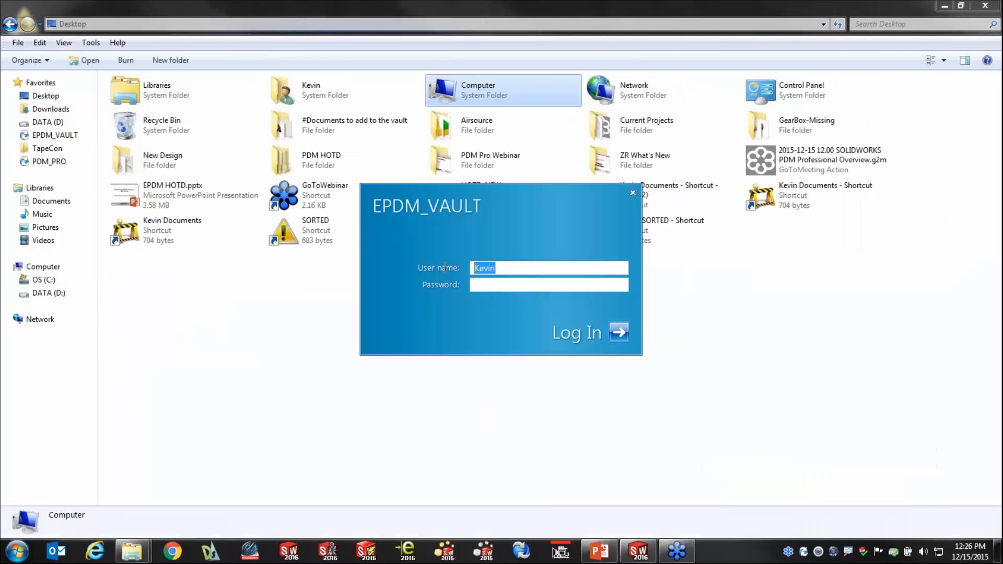
{"action": "type", "text": "Kris"}
{"action": "left_click", "coordinate": [620, 331]}
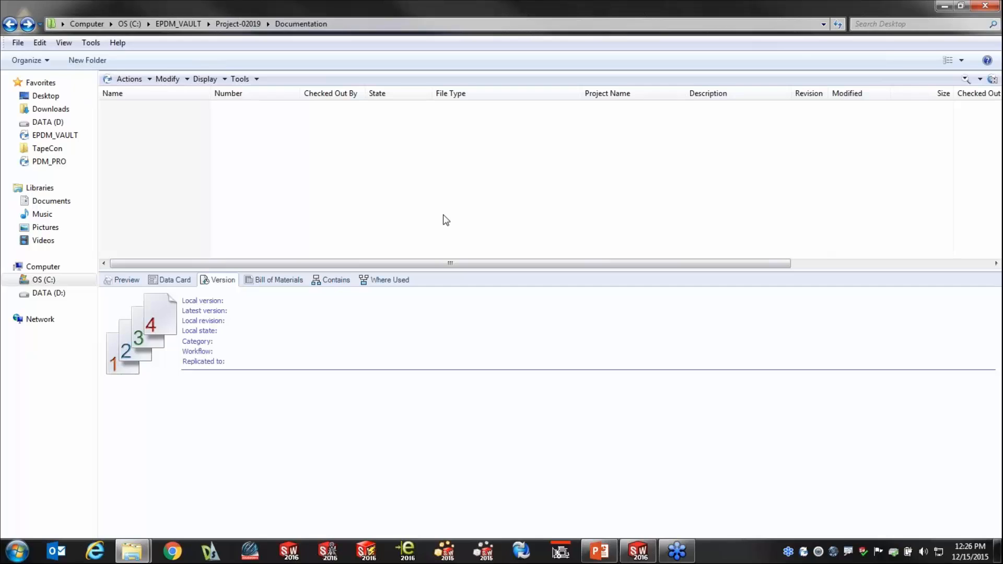
Log the second user off EPDM_VAULT and log back in with the original user's name.
{"action": "right_click", "coordinate": [808, 555]}
{"action": "mouse_move", "coordinate": [839, 466]}
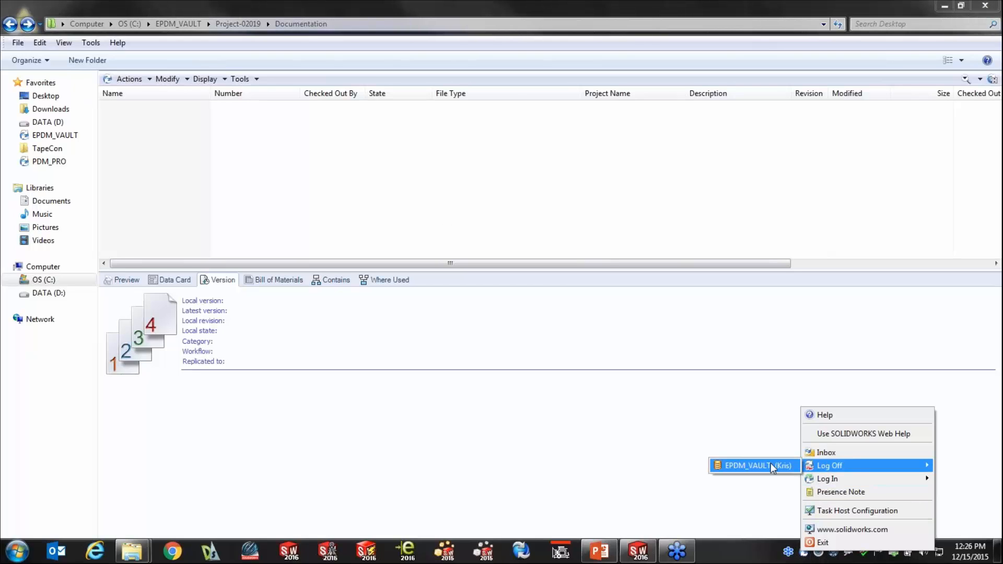
{"action": "left_click", "coordinate": [771, 465]}
{"action": "right_click", "coordinate": [800, 553]}
{"action": "mouse_move", "coordinate": [822, 493]}
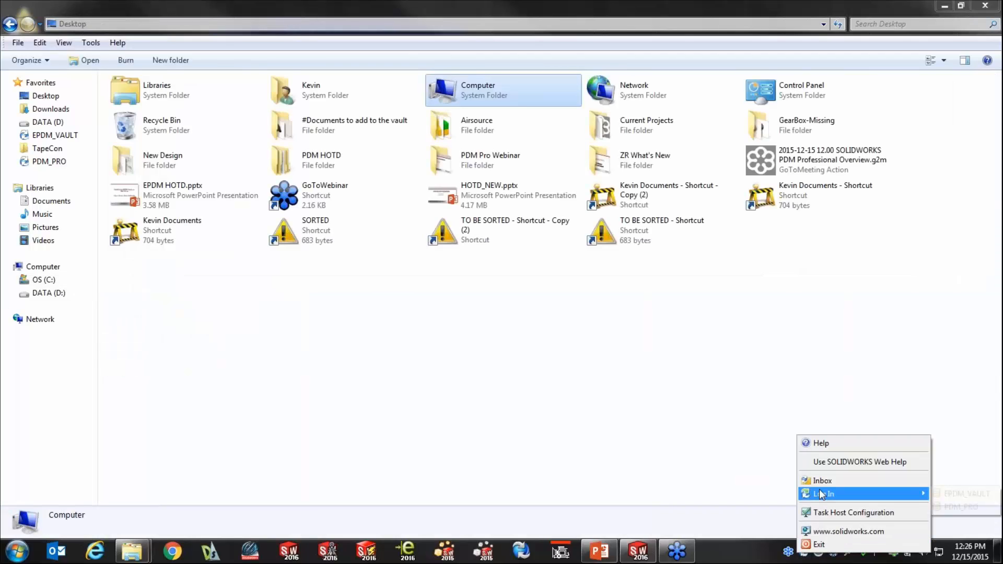
{"action": "left_click", "coordinate": [959, 493]}
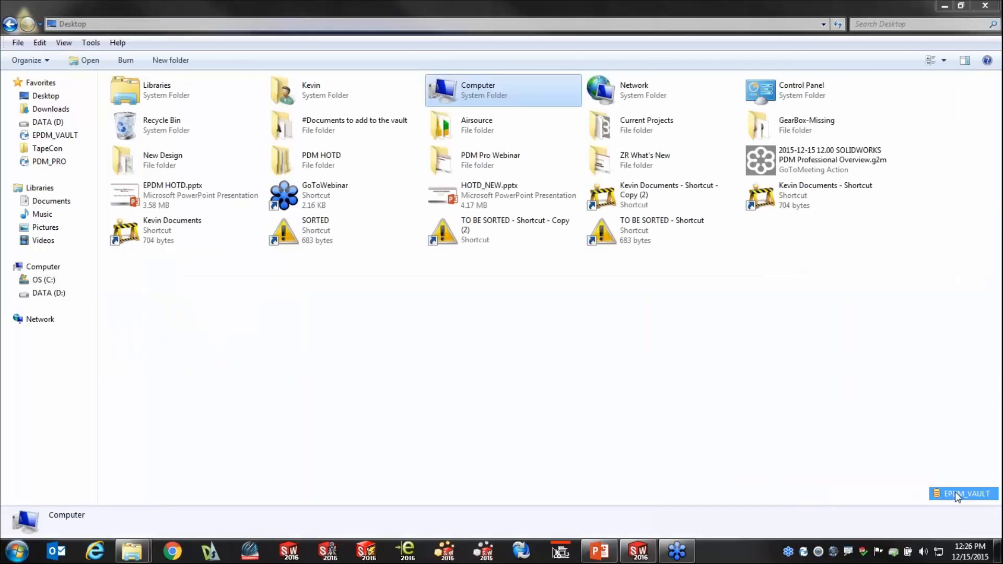
{"action": "type", "text": "Kevin"}
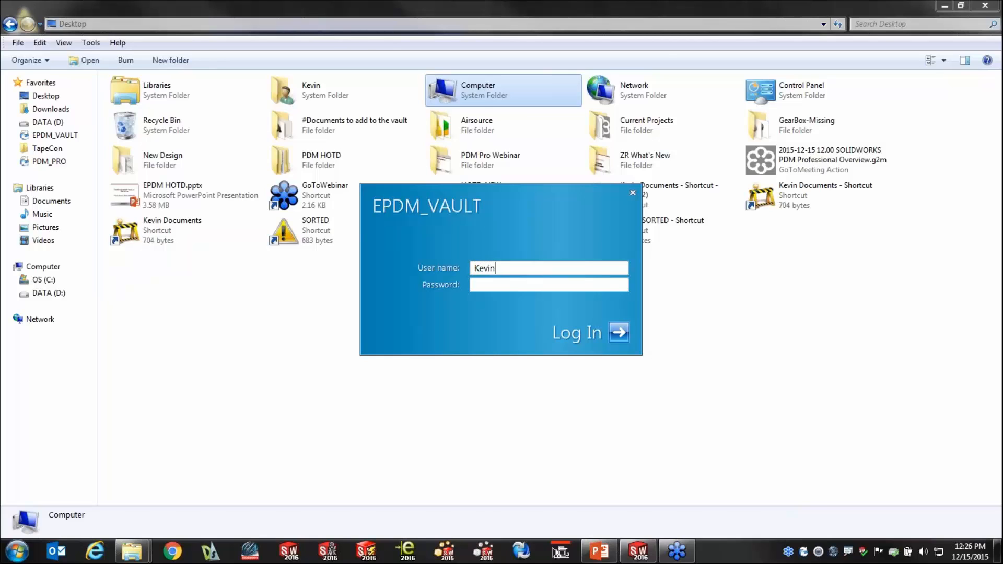
{"action": "key", "text": "Return"}
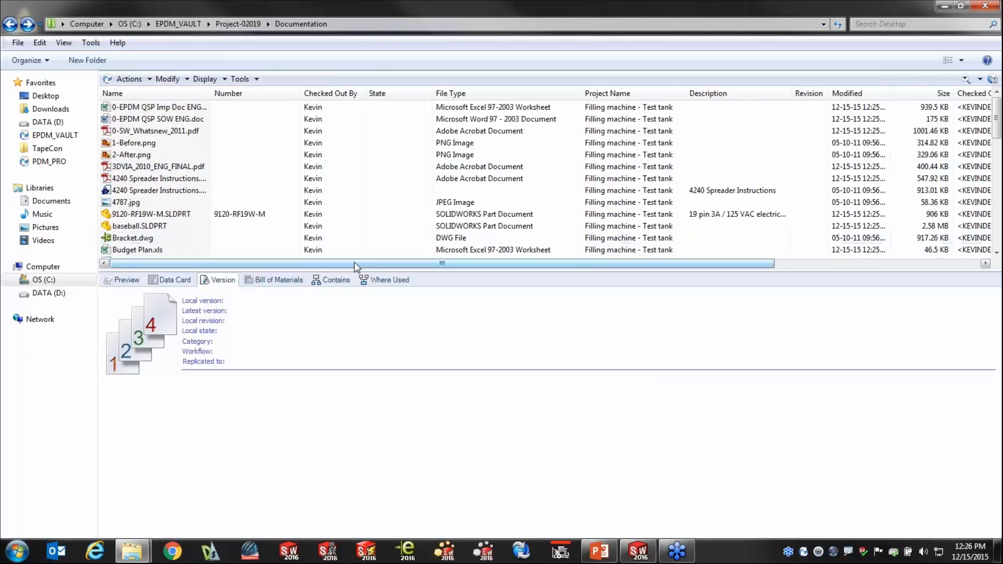
Check in all files in the Documentation folder with the default check-in options.
{"action": "left_click", "coordinate": [149, 180]}
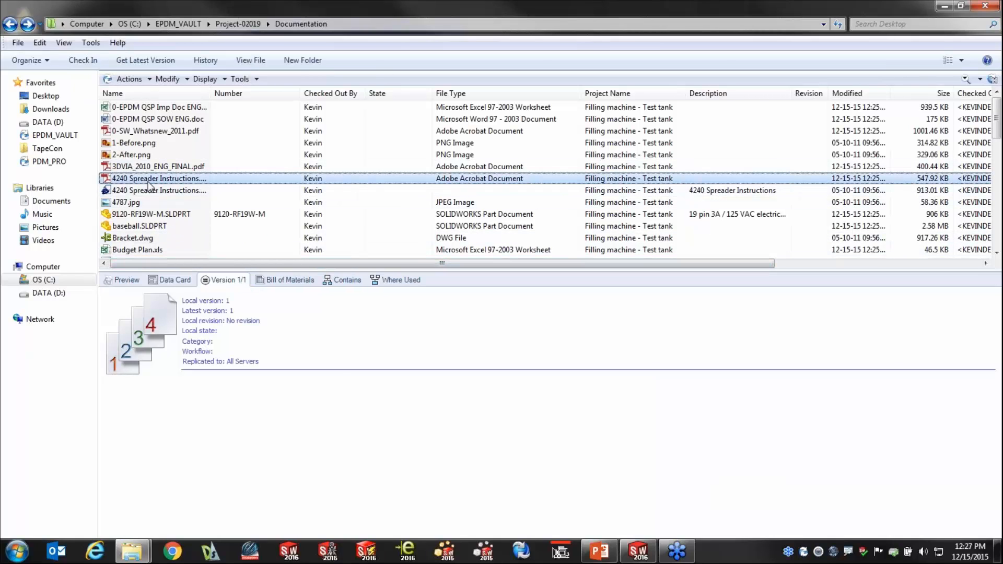
{"action": "key", "text": "ctrl+a"}
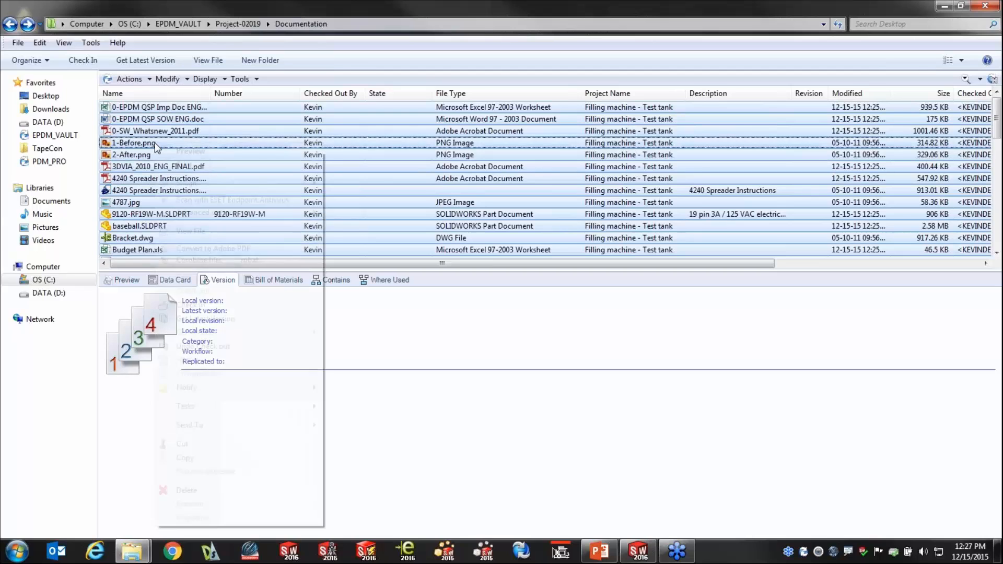
{"action": "right_click", "coordinate": [155, 143]}
{"action": "left_click", "coordinate": [199, 309]}
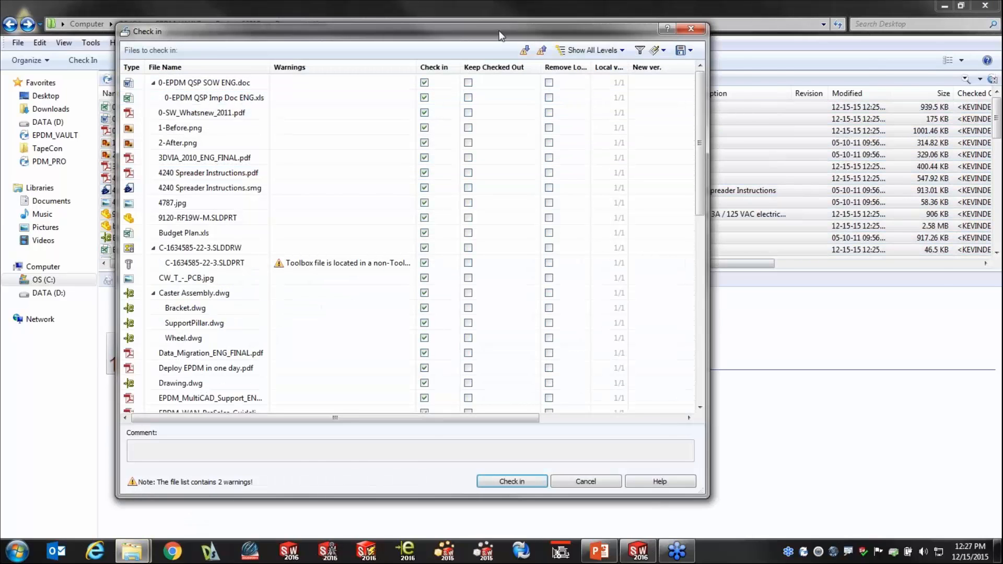
{"action": "left_click_drag", "start_coordinate": [499, 30], "coordinate": [848, 31]}
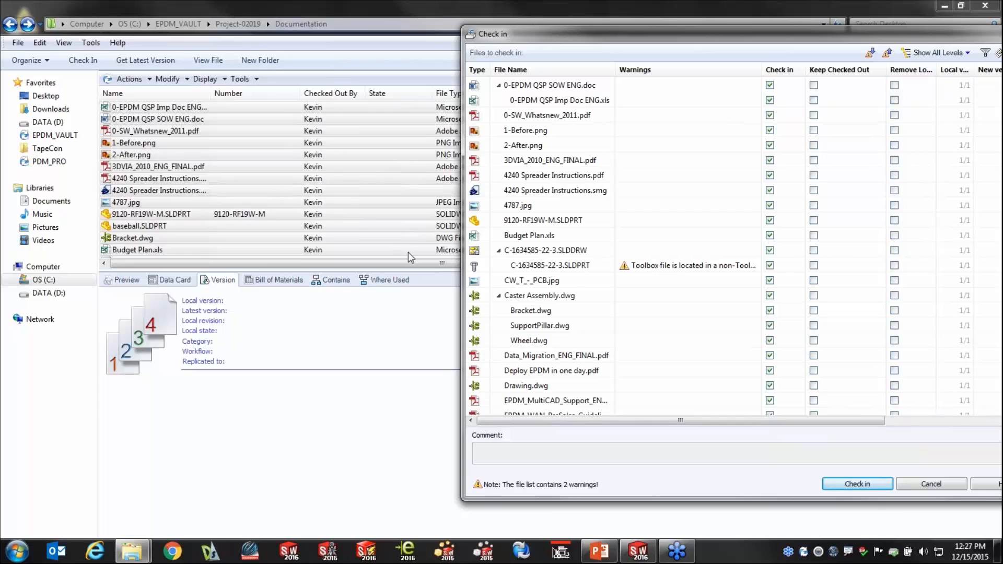
{"action": "left_click", "coordinate": [844, 485]}
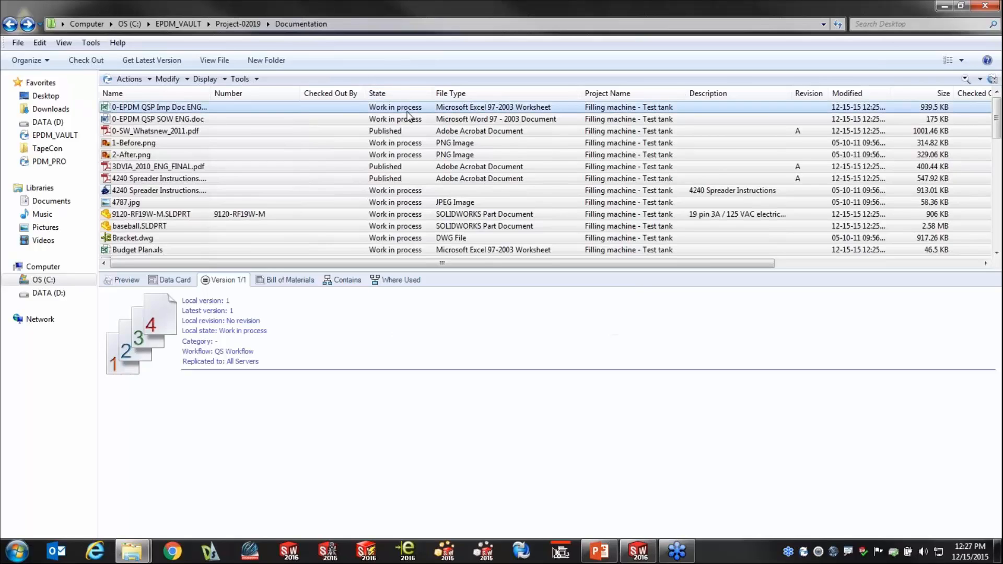
Inspect the version details of 0-SW_Whatsnew_2011.pdf and 3DVIA_2010_ENG_FINAL.pdf.
{"action": "left_click", "coordinate": [388, 137]}
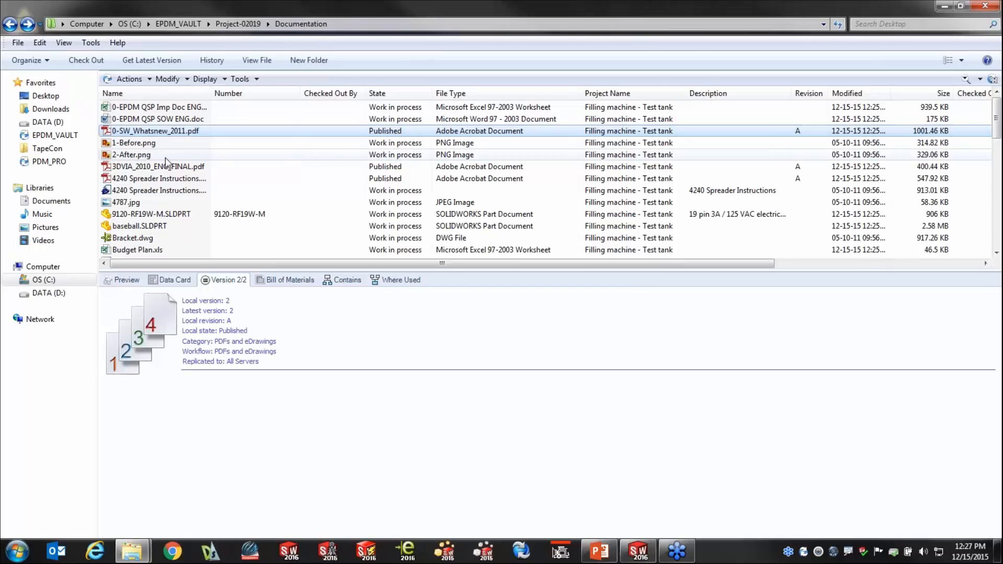
{"action": "left_click", "coordinate": [161, 166]}
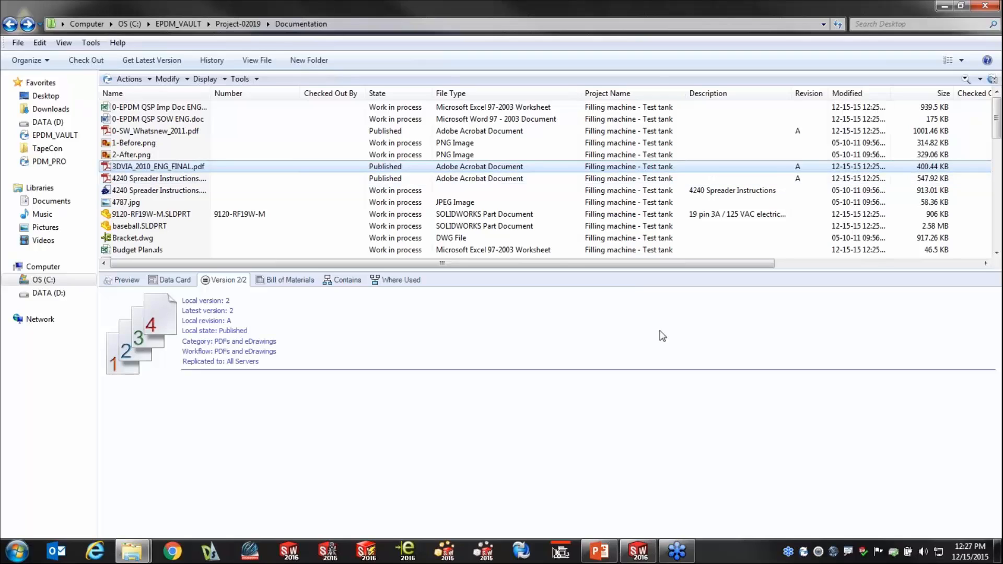
Log off from EPDM_VAULT, log back in as the second user, and view the Documentation folder in a taller file list.
{"action": "right_click", "coordinate": [803, 554]}
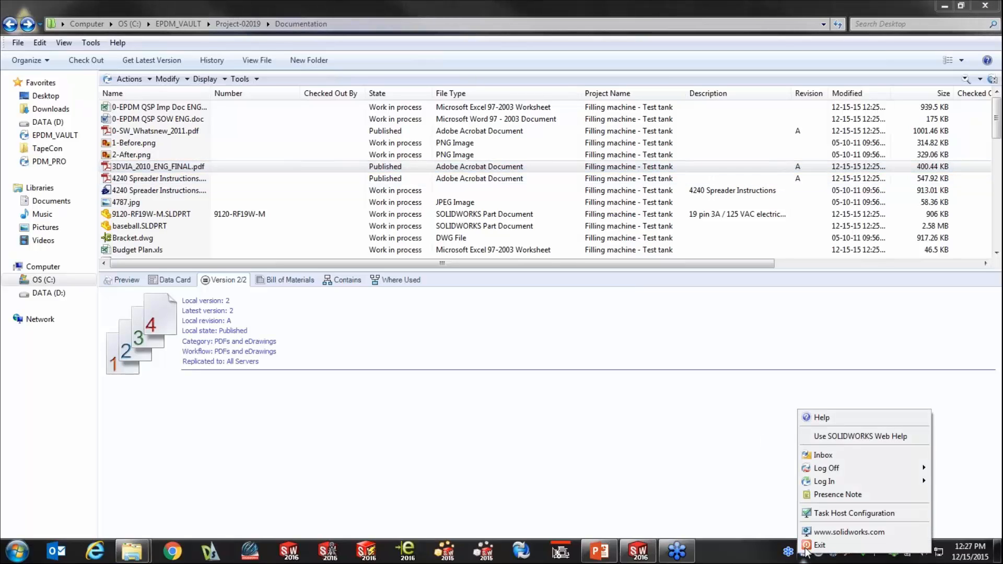
{"action": "mouse_move", "coordinate": [831, 470]}
{"action": "left_click", "coordinate": [750, 469]}
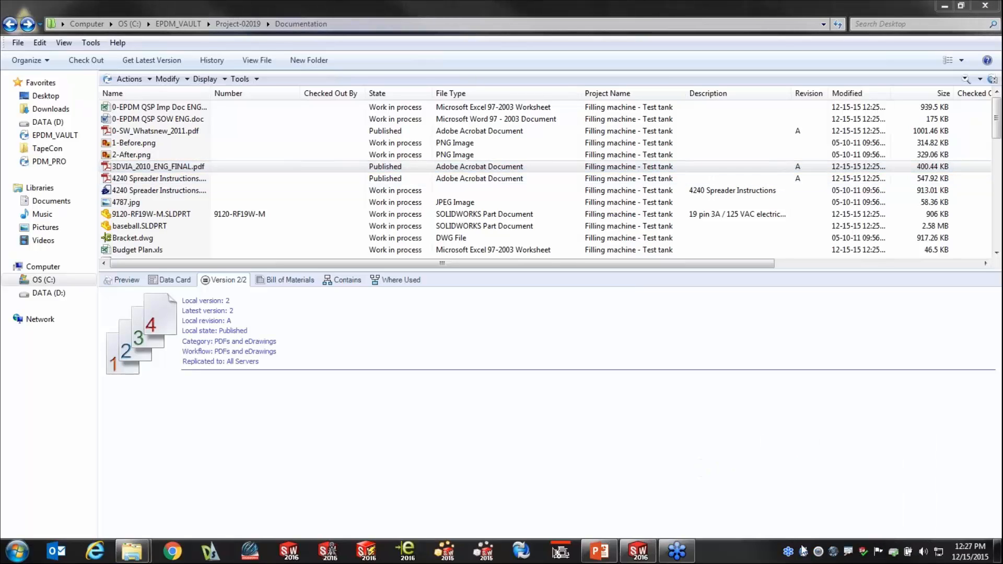
{"action": "right_click", "coordinate": [805, 553]}
{"action": "mouse_move", "coordinate": [828, 489]}
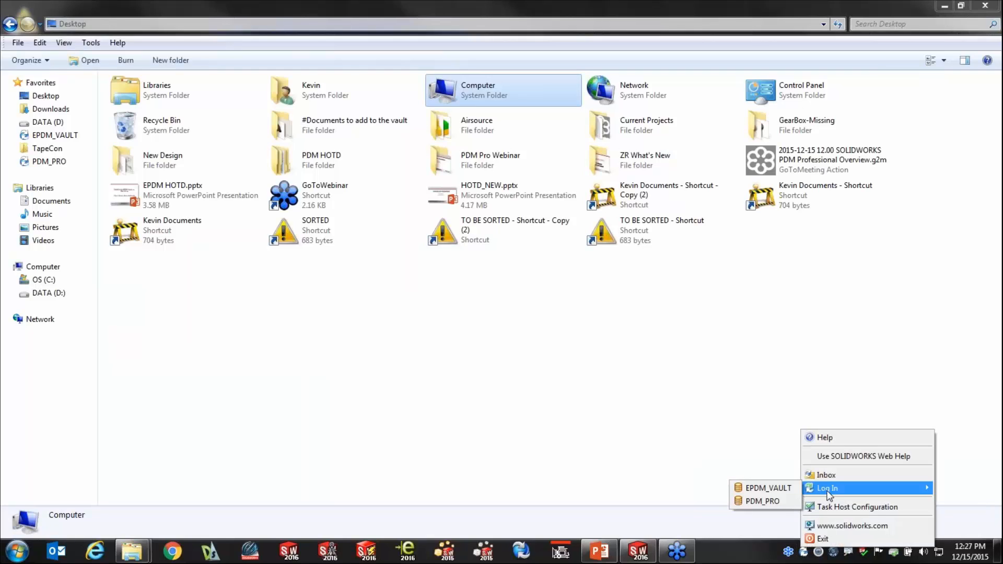
{"action": "left_click", "coordinate": [784, 487]}
{"action": "key", "text": "shift+Tab"}
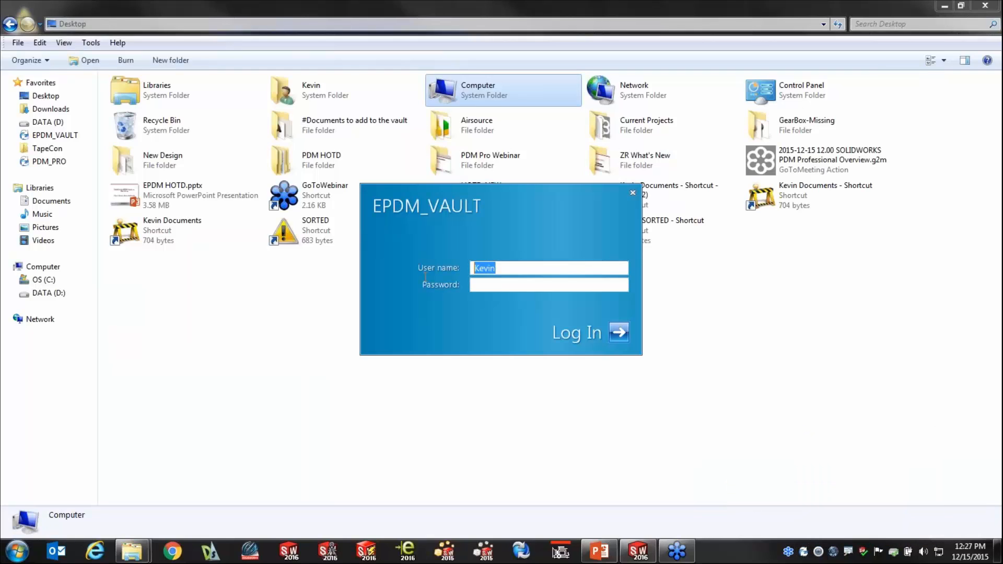
{"action": "type", "text": "Kri"}
{"action": "key", "text": "Escape"}
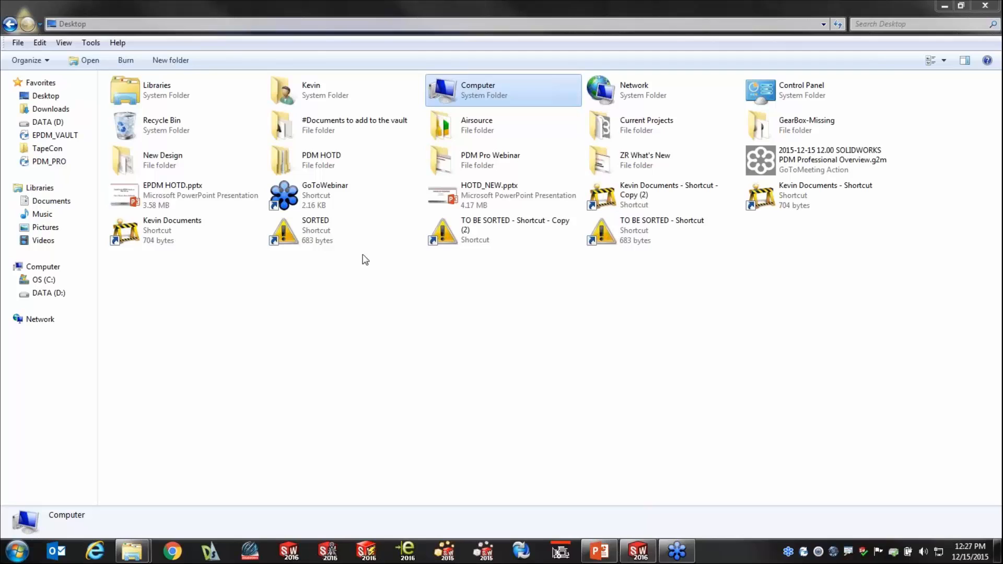
{"action": "left_click", "coordinate": [11, 24]}
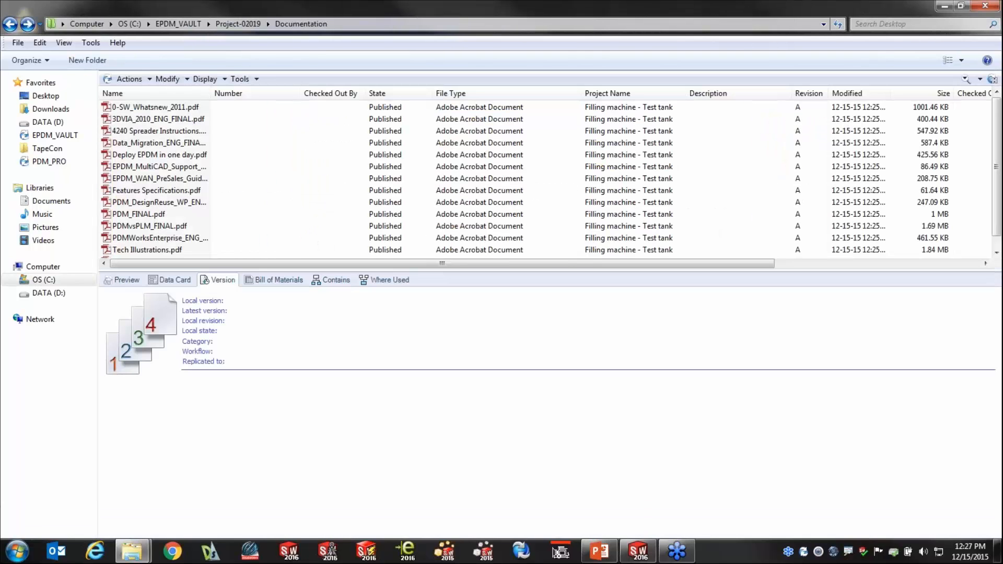
{"action": "left_click_drag", "start_coordinate": [391, 271], "coordinate": [388, 333]}
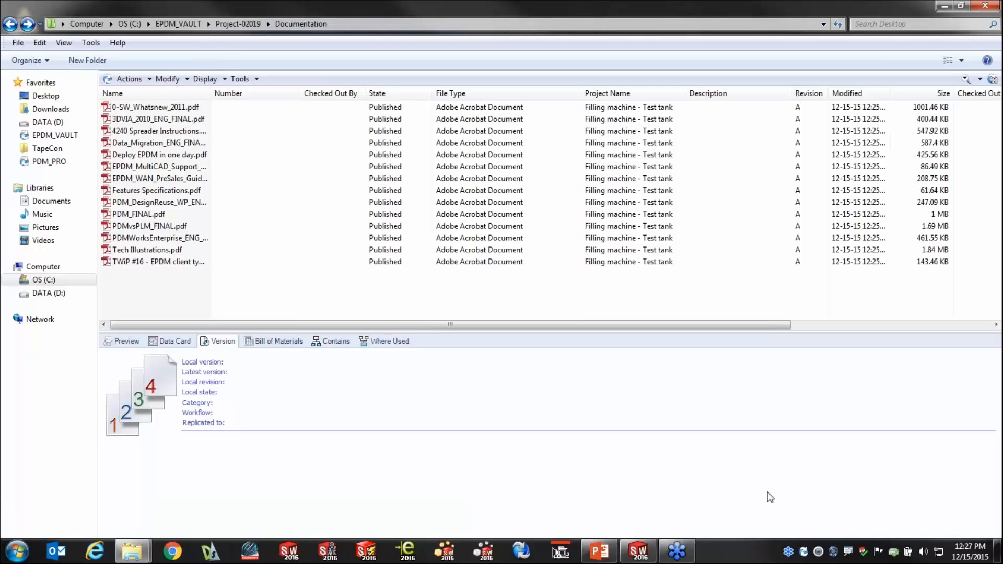
Log the second user off EPDM_VAULT, log in with the original user's name, and reopen the Documentation folder.
{"action": "right_click", "coordinate": [804, 552]}
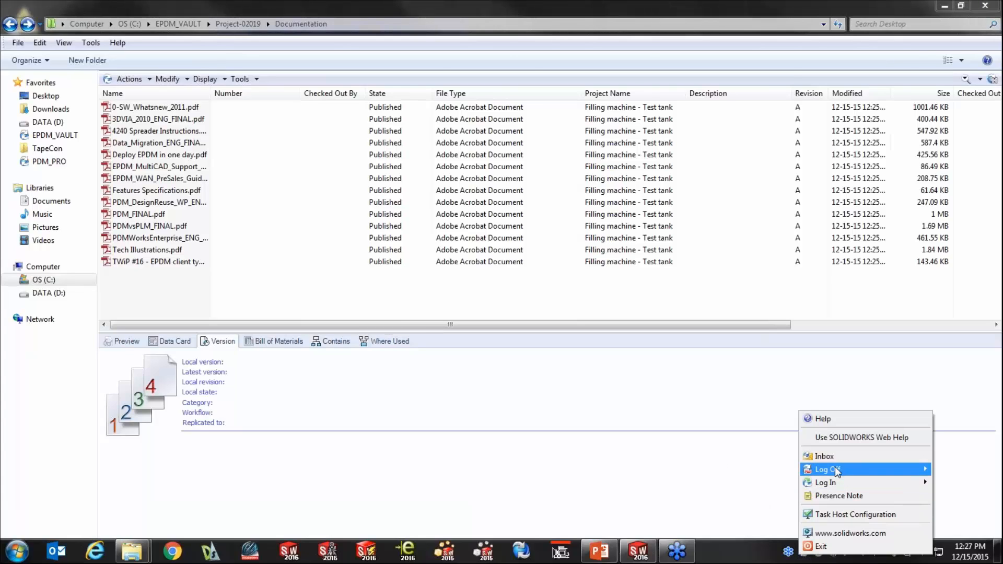
{"action": "mouse_move", "coordinate": [836, 469]}
{"action": "left_click", "coordinate": [782, 468]}
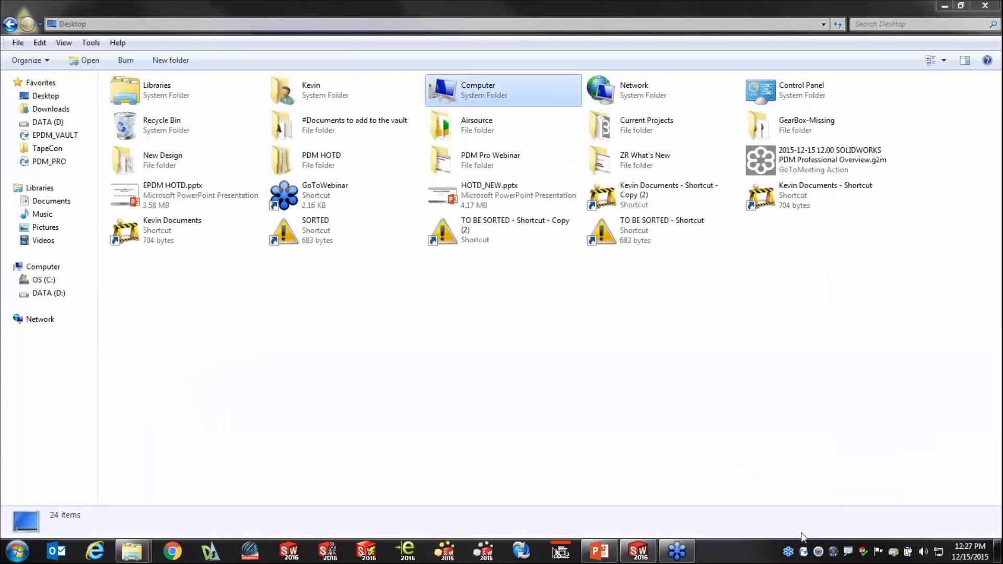
{"action": "right_click", "coordinate": [804, 552]}
{"action": "mouse_move", "coordinate": [829, 496]}
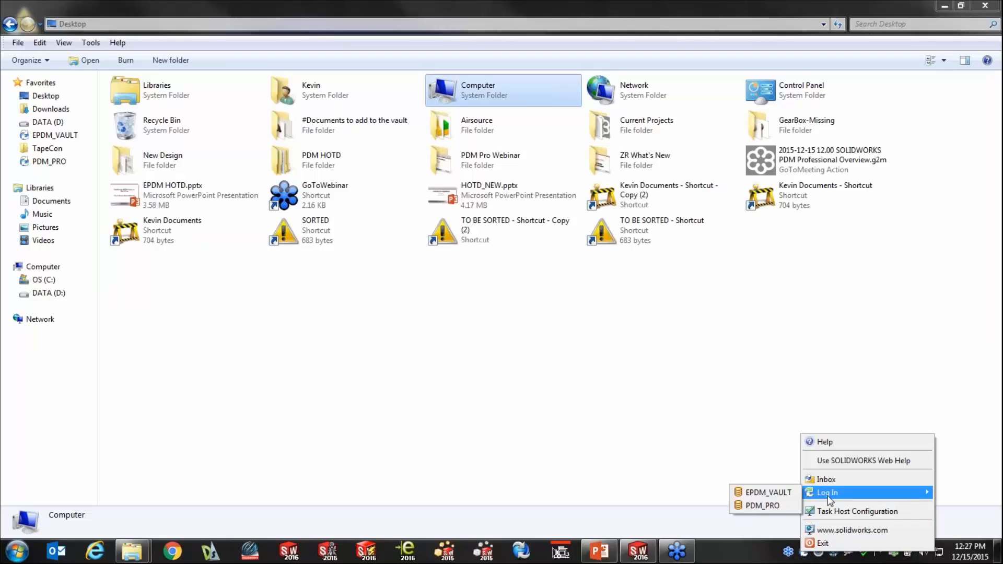
{"action": "left_click", "coordinate": [767, 493]}
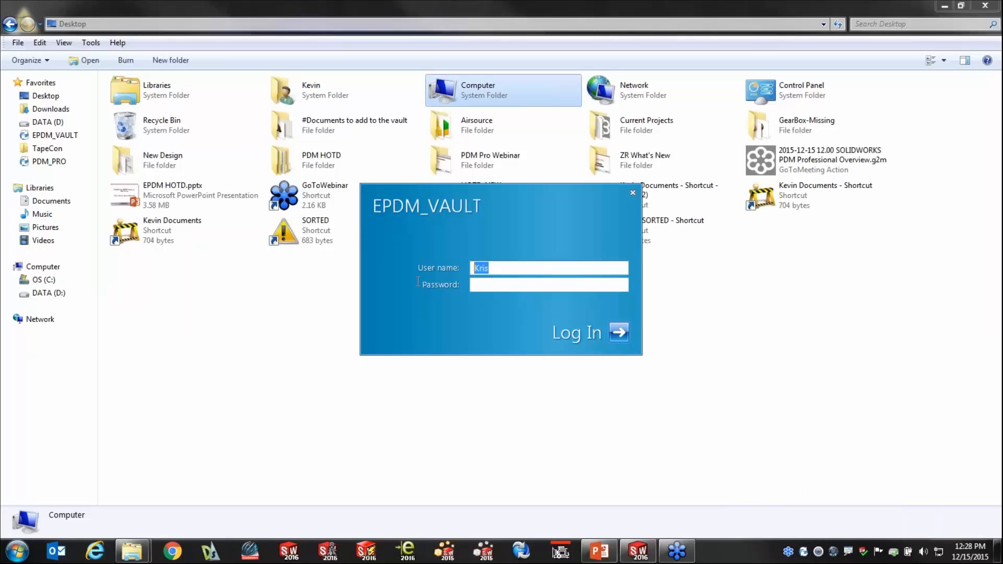
{"action": "type", "text": "Kevin"}
{"action": "key", "text": "Return"}
{"action": "left_click", "coordinate": [9, 24]}
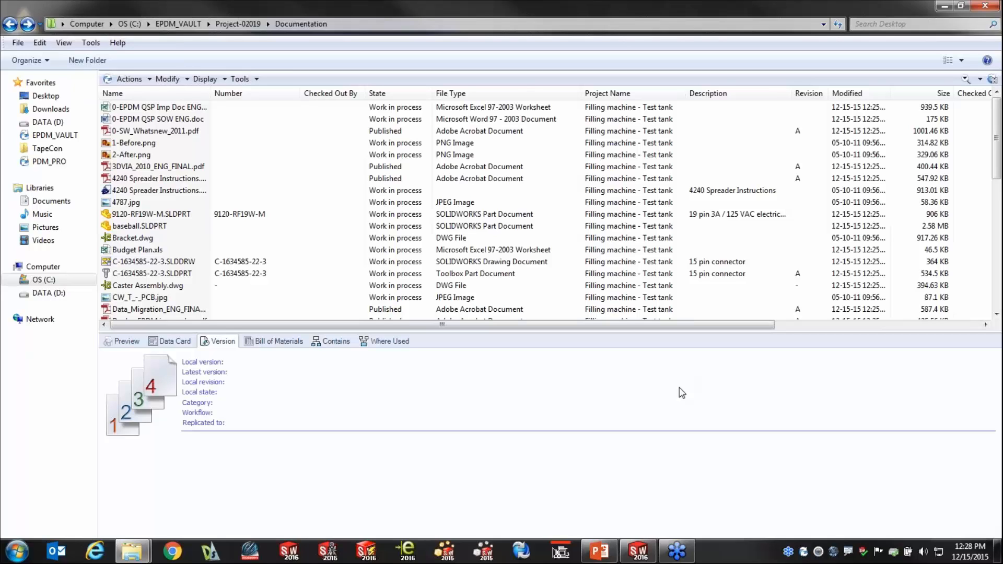
Switch to PDM Professional.pptx in PowerPoint, start the slide show from the current slide, and advance to the next slide.
{"action": "key", "text": "alt+Tab"}
{"action": "key", "text": "alt+Tab"}
{"action": "key", "text": "alt+Tab"}
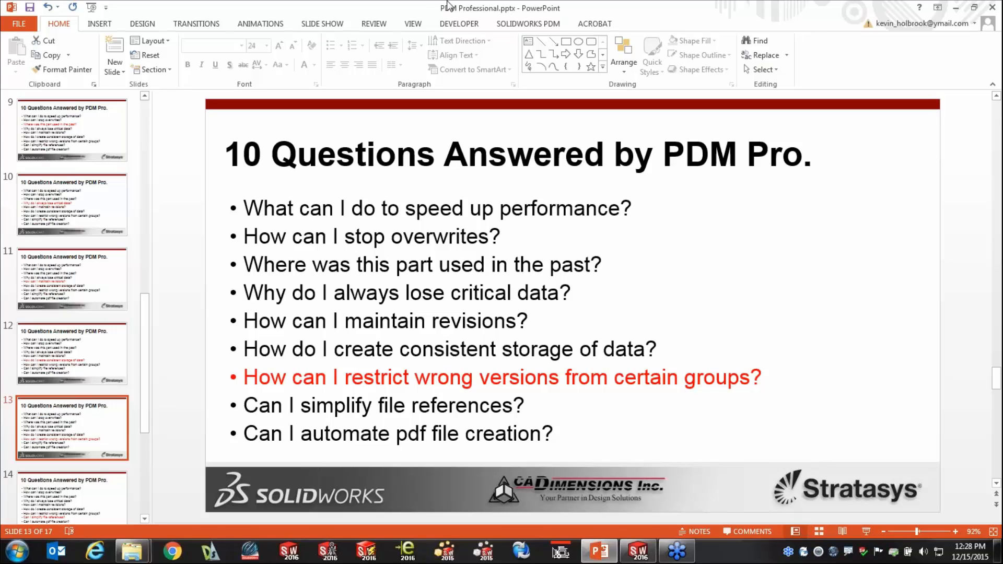
{"action": "left_click", "coordinate": [305, 26]}
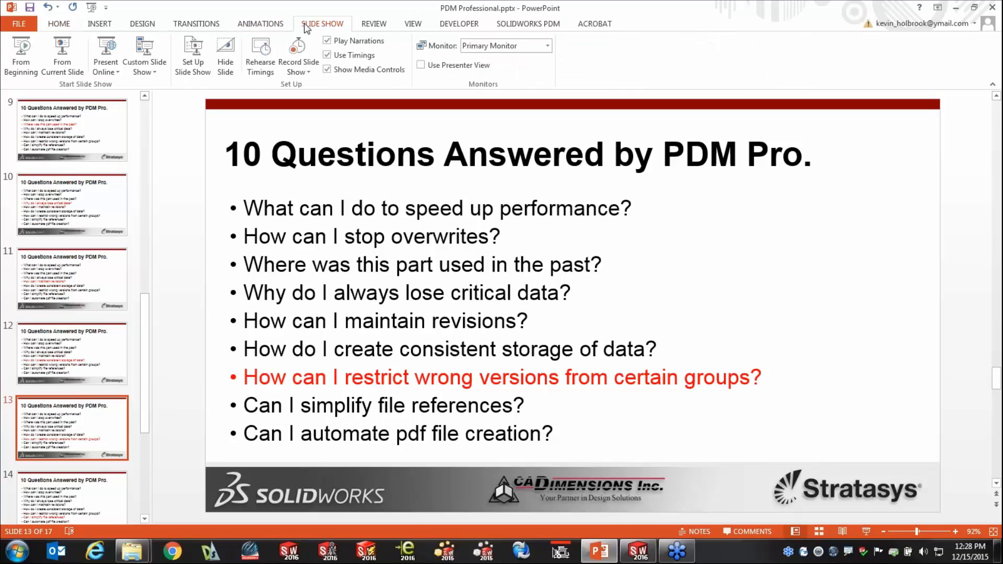
{"action": "left_click", "coordinate": [62, 55]}
{"action": "left_click", "coordinate": [520, 298]}
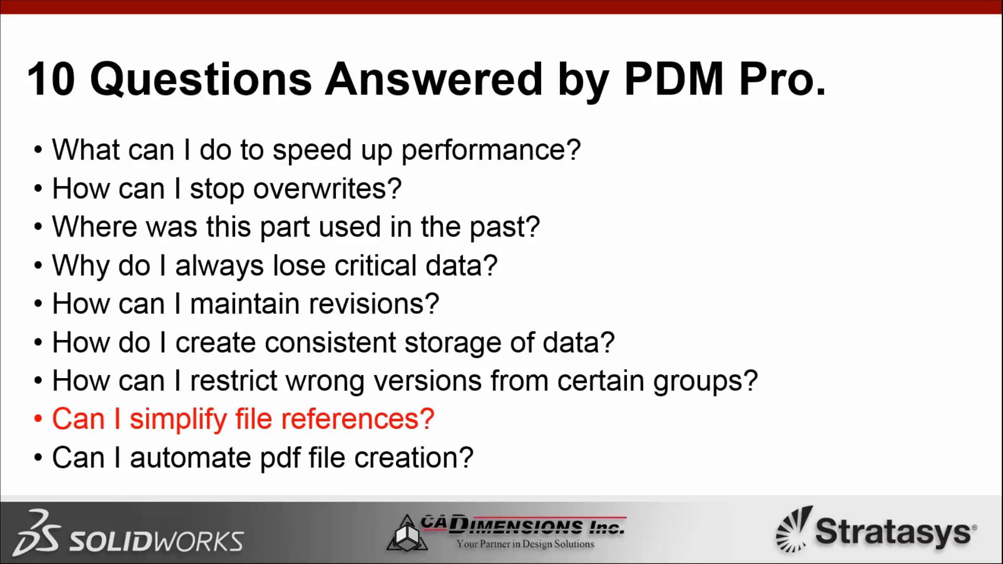
Switch back to the vault's Documentation folder and inspect the file references contained in C-1634585-22-3.SLDDRW, widening the Found In column.
{"action": "key", "text": "alt+Tab"}
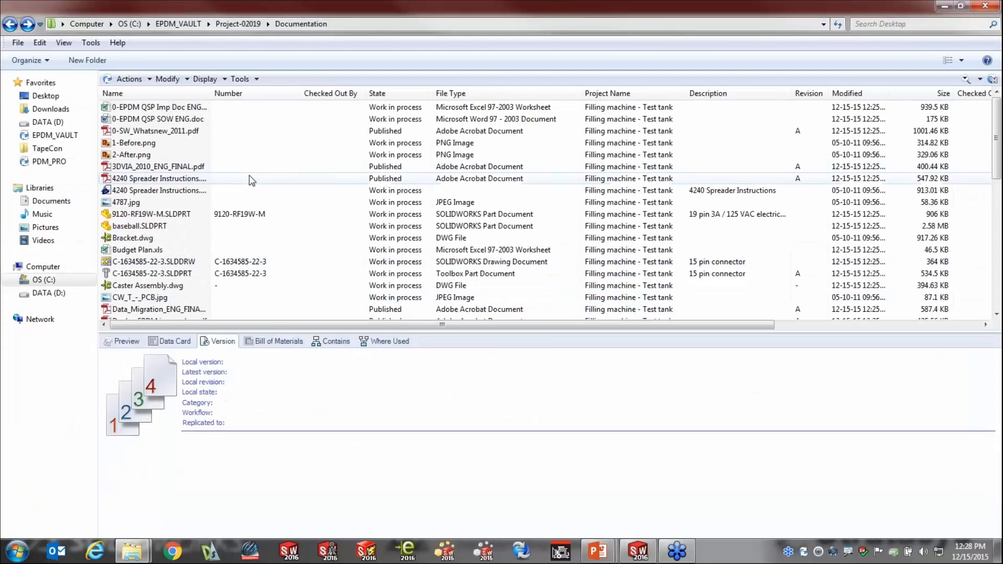
{"action": "left_click", "coordinate": [175, 262]}
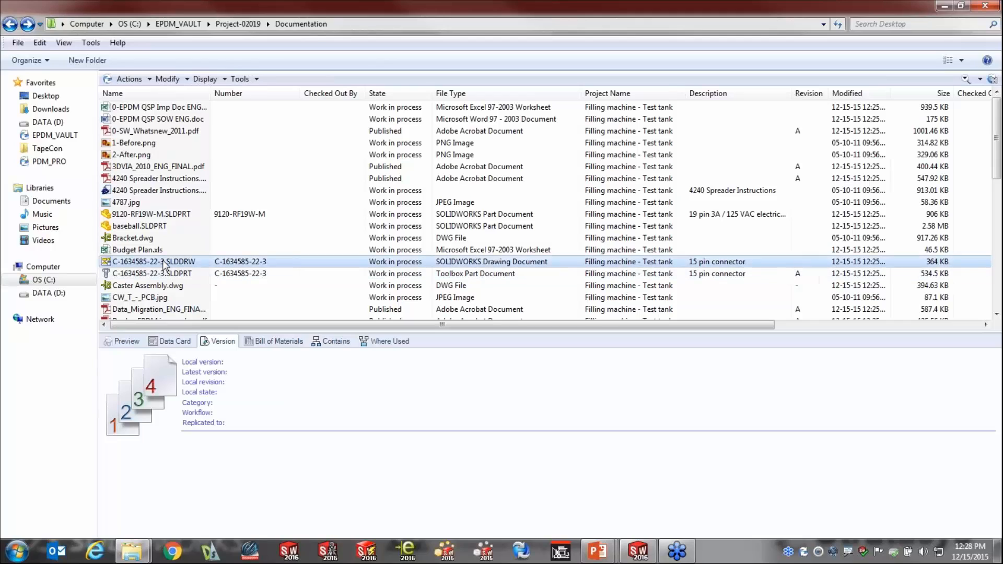
{"action": "left_click", "coordinate": [343, 342]}
{"action": "left_click", "coordinate": [232, 421]}
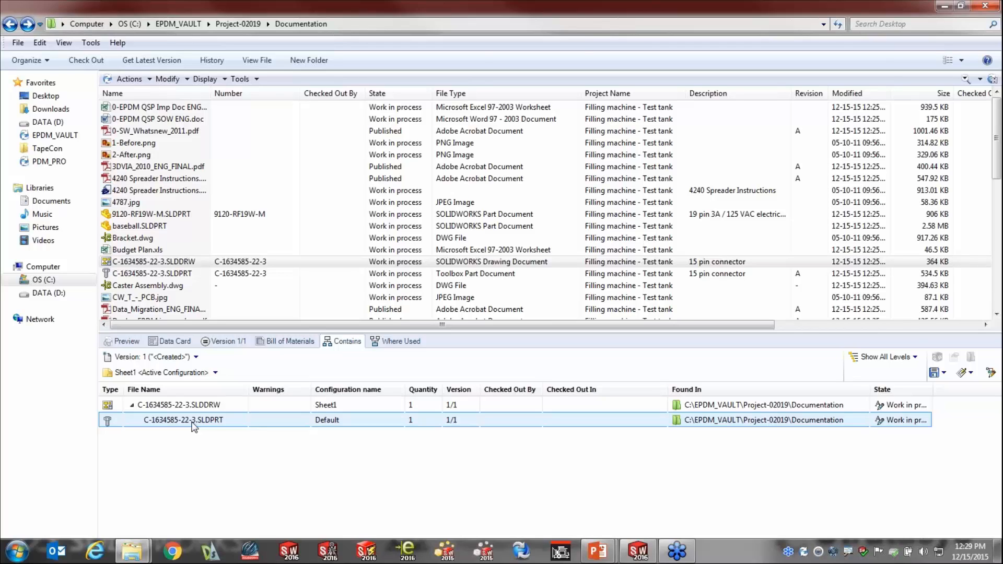
{"action": "left_click_drag", "start_coordinate": [871, 390], "coordinate": [916, 390]}
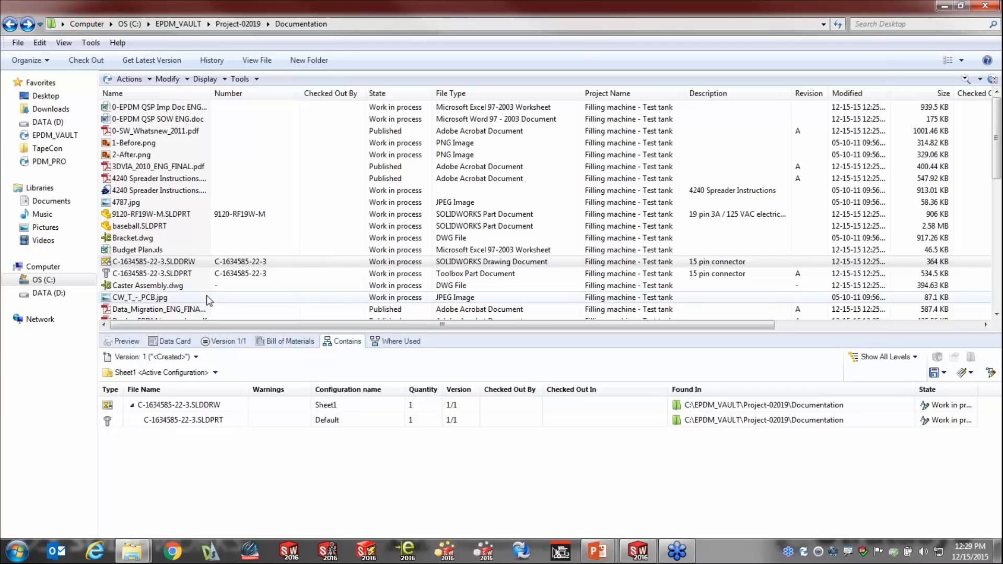
Rename the part C-1634585-22-3.SLDPRT to 102K200.SLDPRT and check the reference in the C-1634585-22-3.SLDDRW drawing.
{"action": "left_click", "coordinate": [178, 274]}
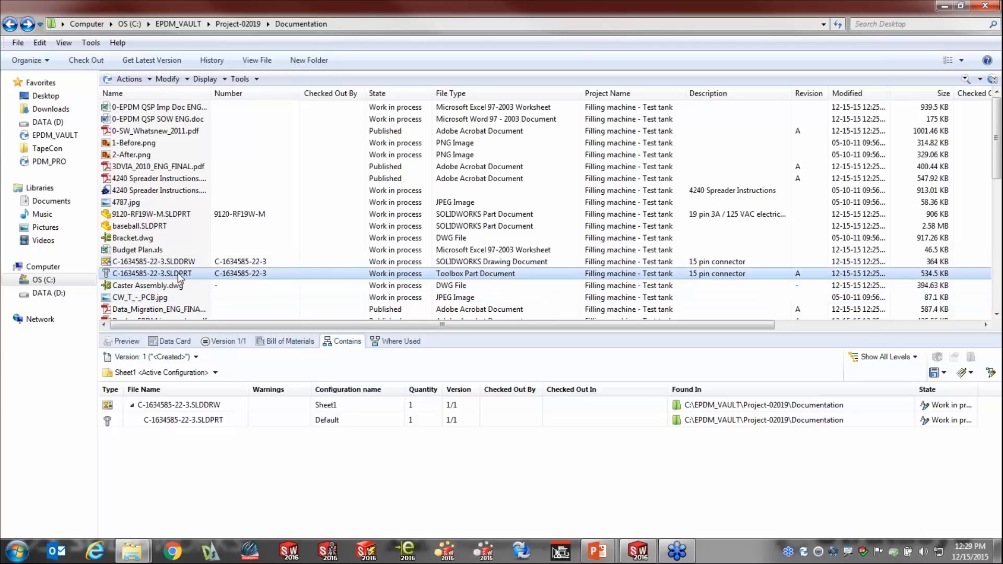
{"action": "left_click", "coordinate": [178, 274]}
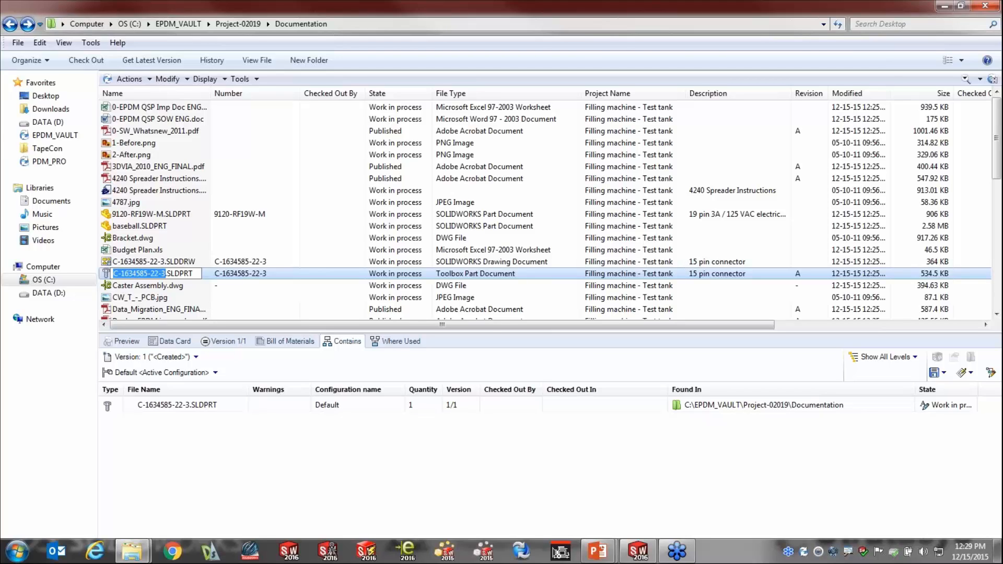
{"action": "type", "text": "10"}
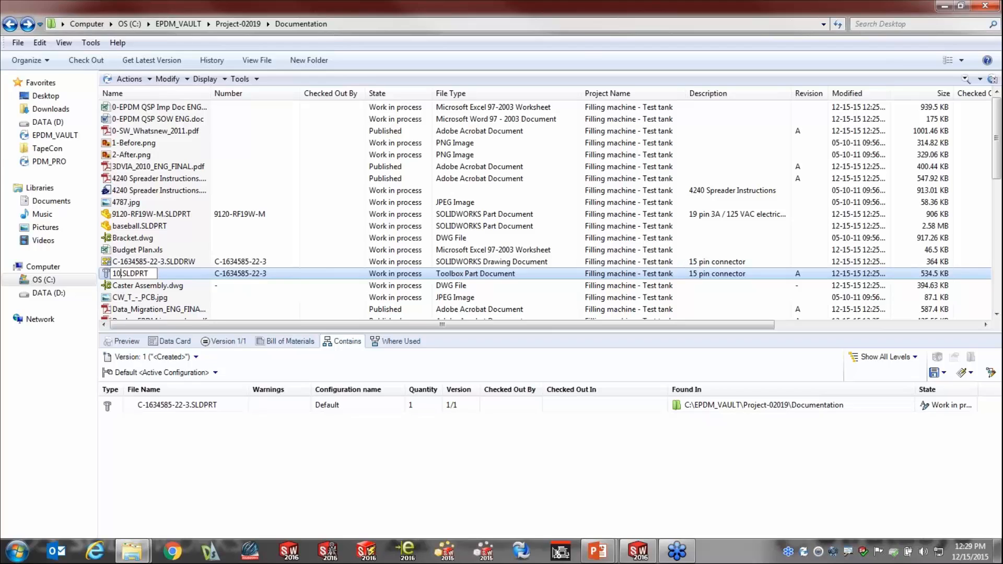
{"action": "type", "text": "2K200"}
{"action": "left_click", "coordinate": [198, 286]}
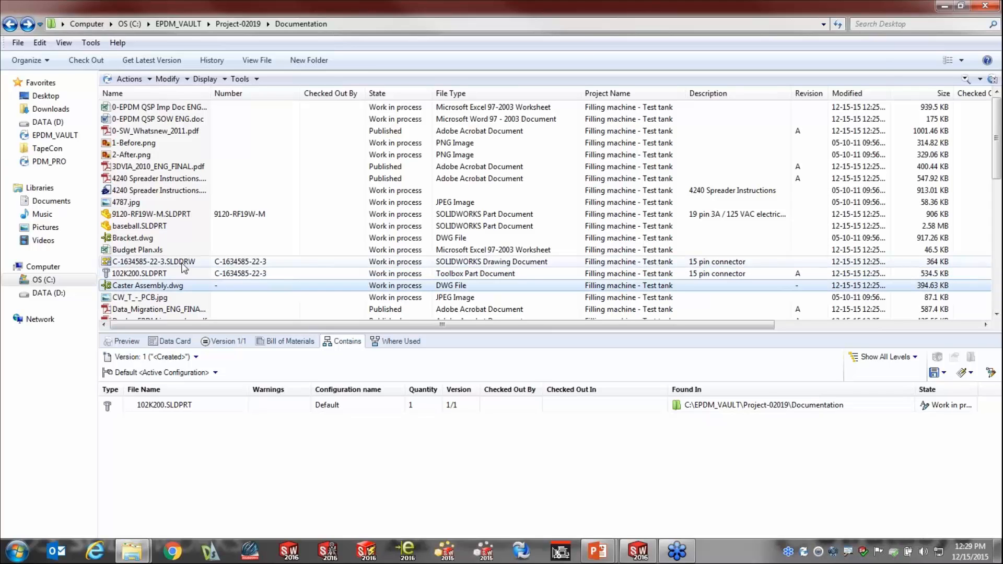
{"action": "left_click", "coordinate": [184, 265]}
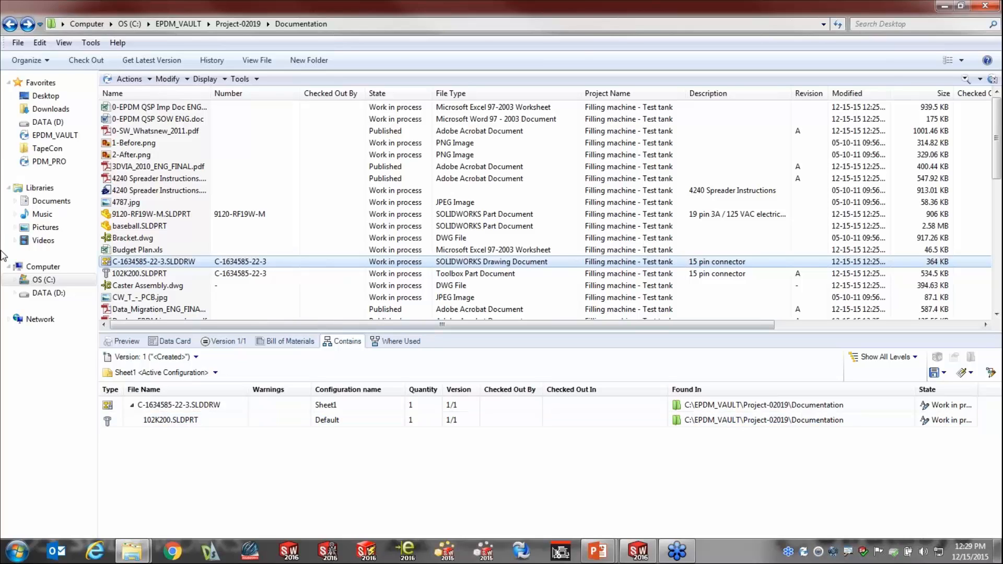
Move 102K200.SLDPRT from Documentation into the Libraries folder of EPDM_VAULT and check its location in the C-1634585-22-3.SLDDRW references.
{"action": "left_click", "coordinate": [15, 280]}
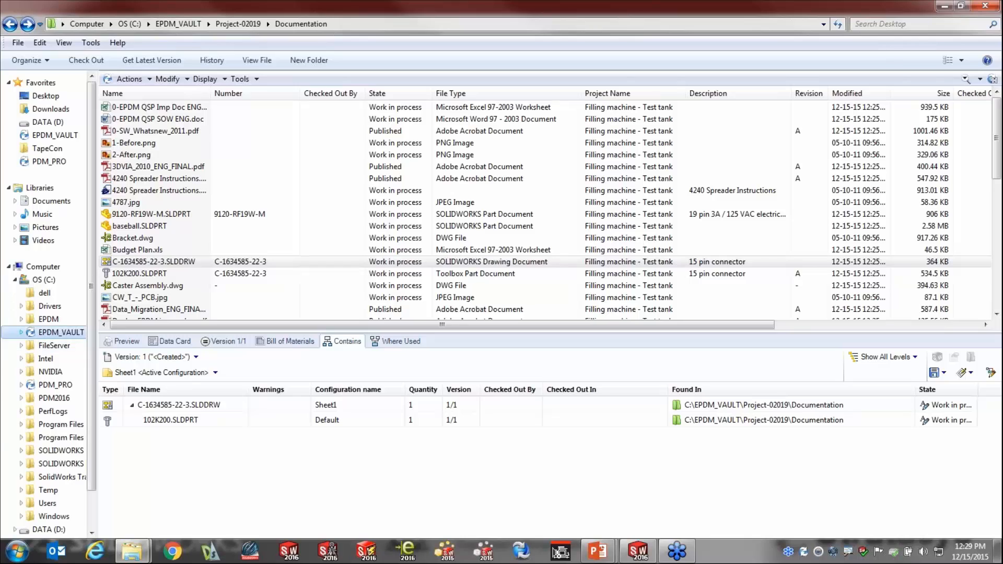
{"action": "left_click", "coordinate": [21, 333]}
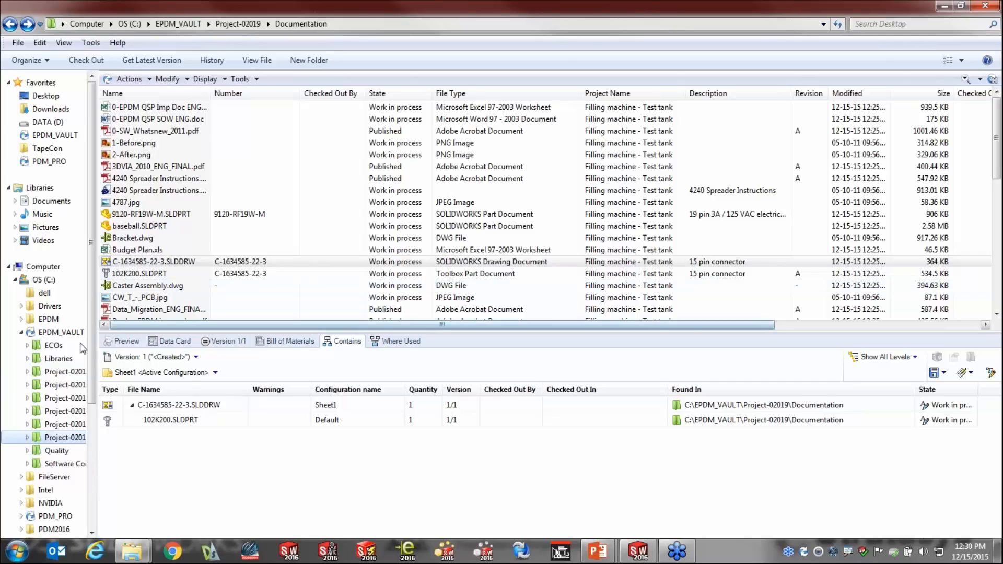
{"action": "left_click_drag", "start_coordinate": [245, 272], "coordinate": [58, 362]}
{"action": "right_click_drag", "start_coordinate": [58, 362], "coordinate": [58, 360]}
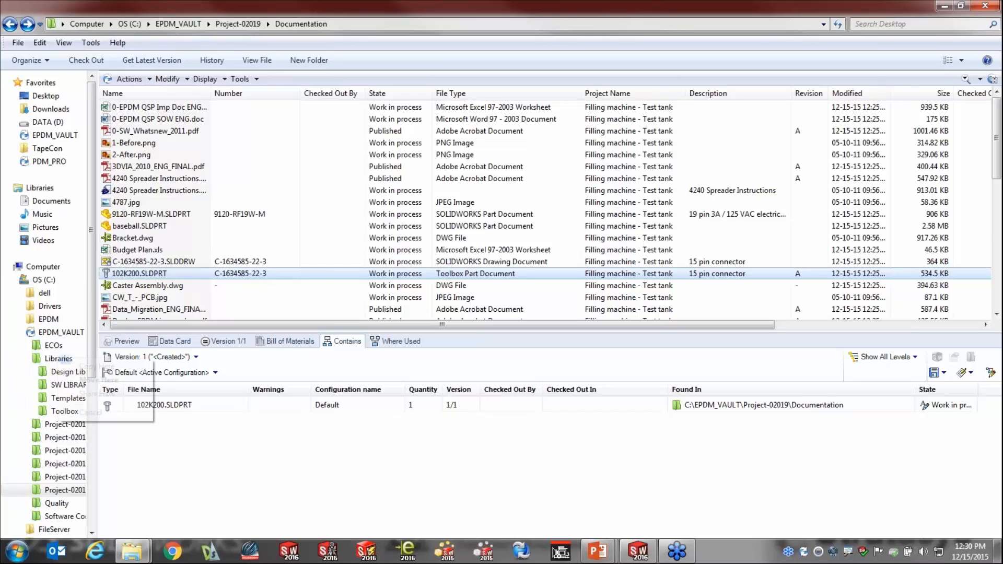
{"action": "left_click", "coordinate": [100, 382]}
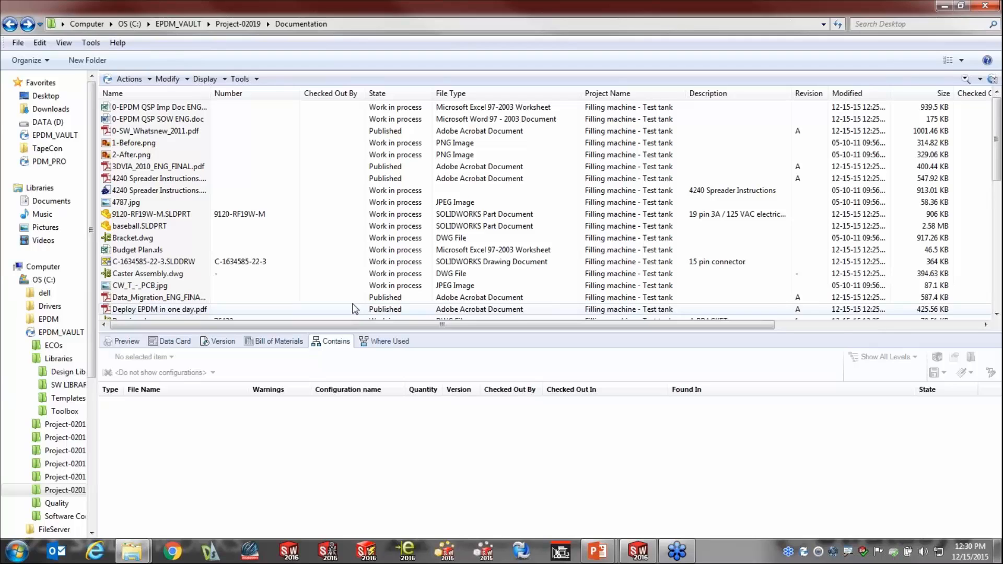
{"action": "left_click", "coordinate": [177, 263]}
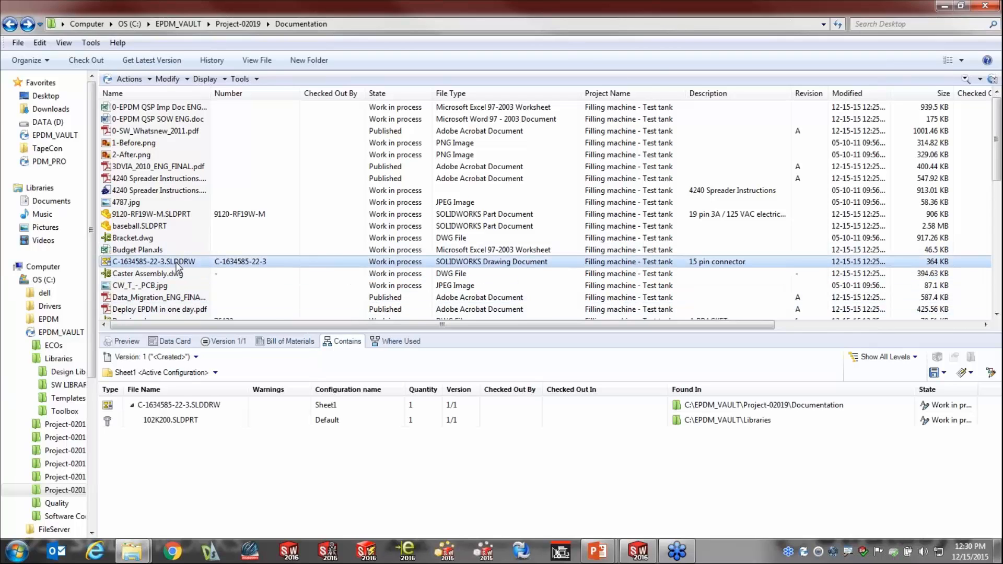
{"action": "left_click", "coordinate": [197, 420]}
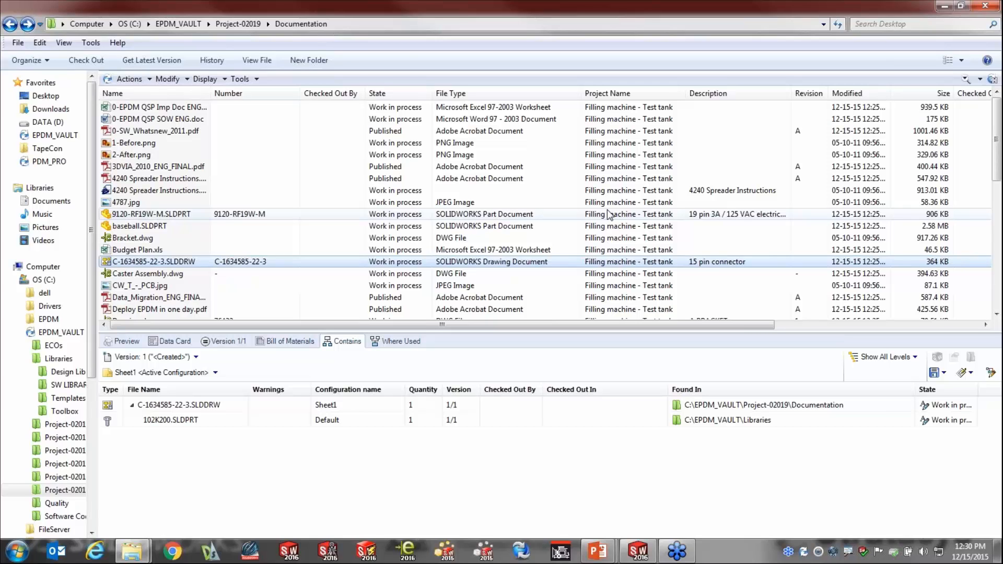
Switch back to the PDM Professional.pptx slide show in PowerPoint.
{"action": "key", "text": "alt+Tab"}
{"action": "key", "text": "alt+Tab"}
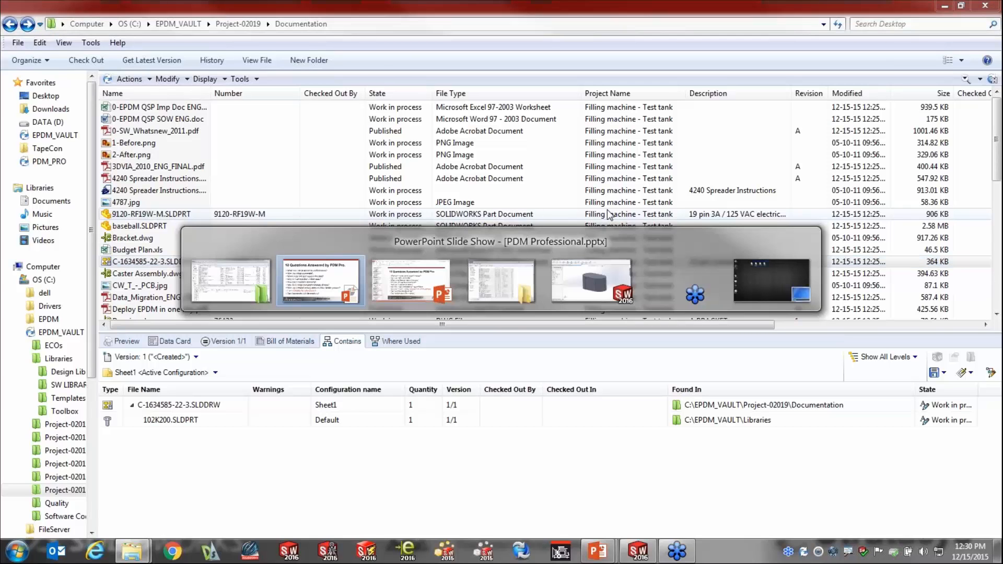